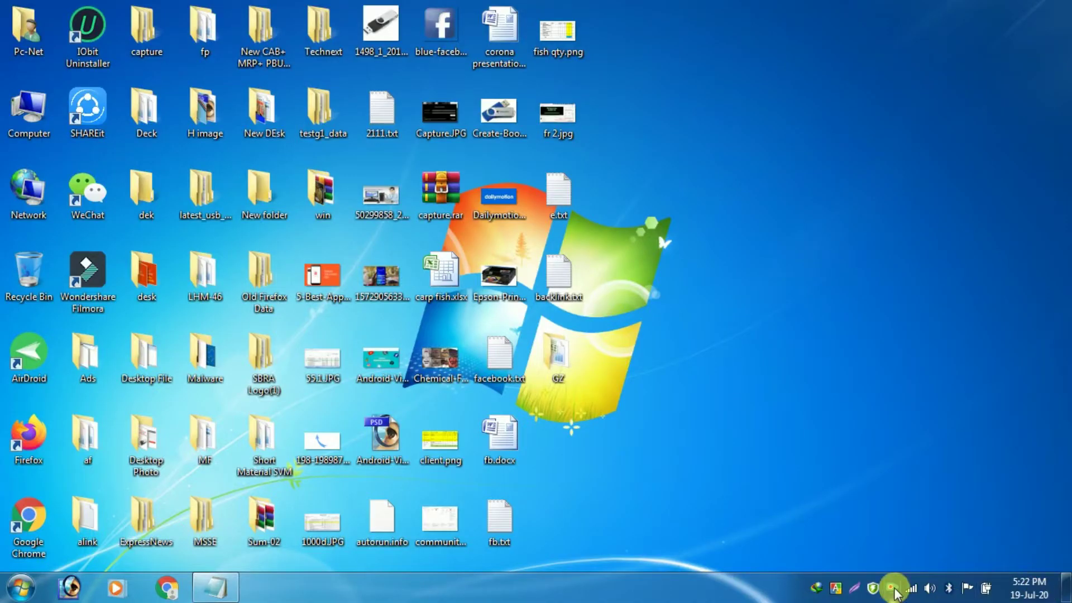
# Step: Open the Network and Sharing Center from the tray network icon
pyautogui.click(911, 586)
pyautogui.click(911, 585)
pyautogui.click(911, 585)
pyautogui.click(896, 542)
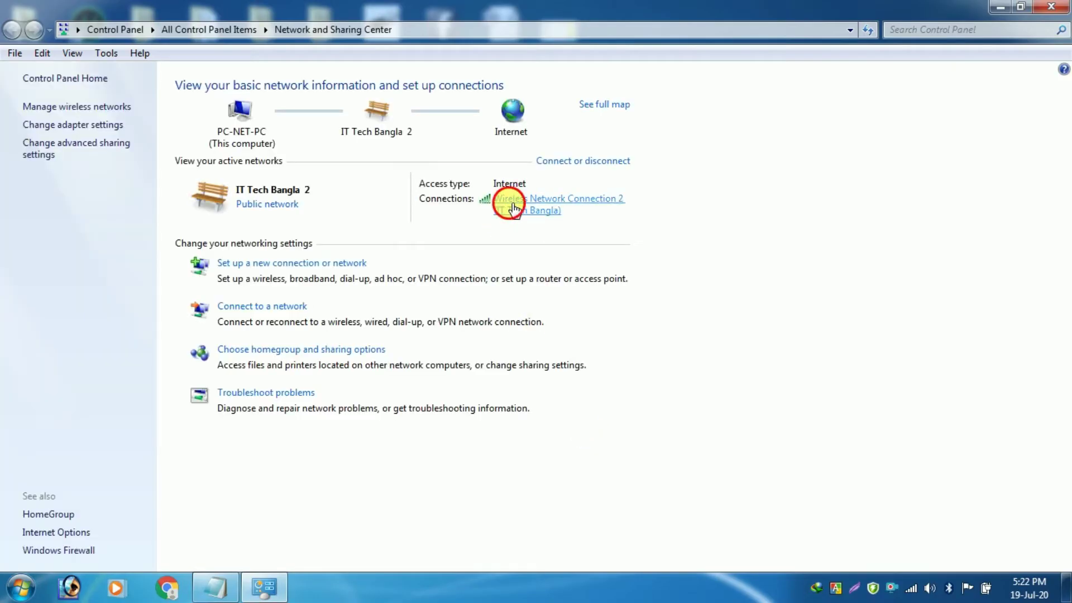
# Step: Read default gateway 192.168.0.1 in Wireless Network Connection 2's details, then close both dialogs
pyautogui.click(512, 207)
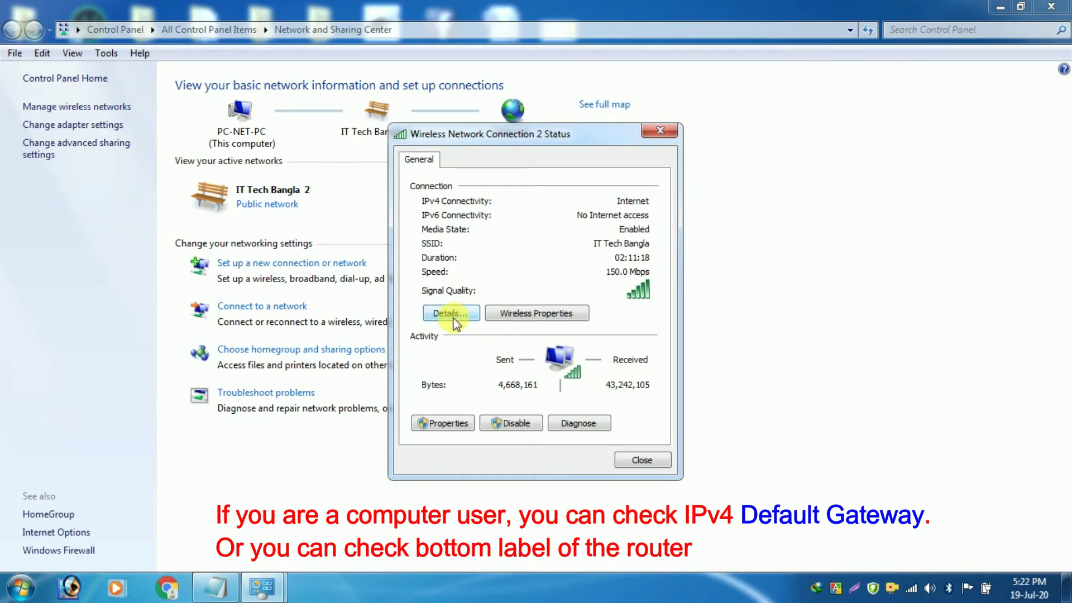
pyautogui.click(454, 316)
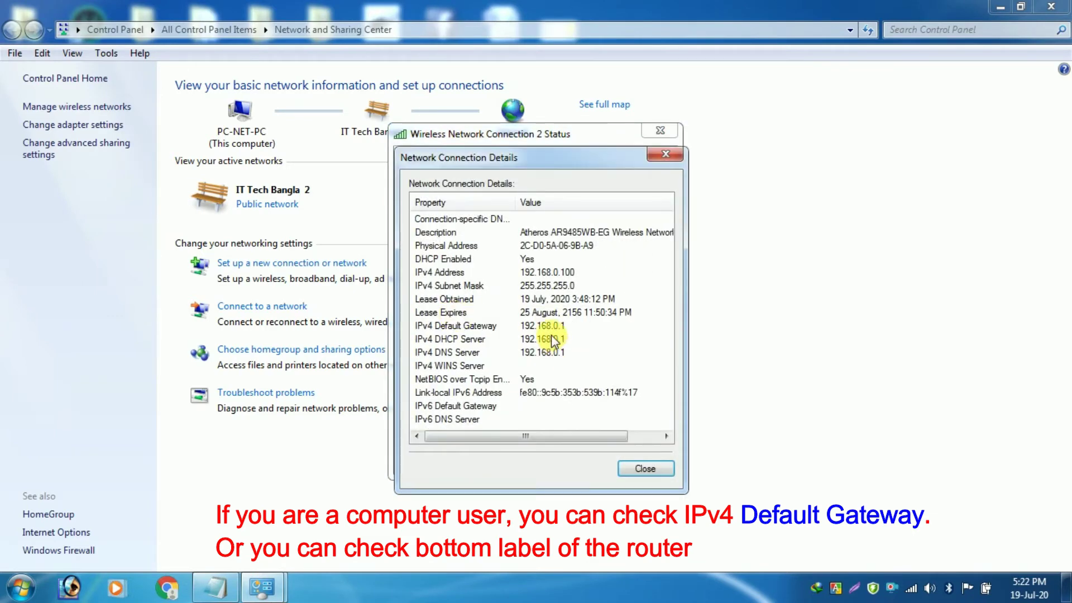
pyautogui.click(549, 327)
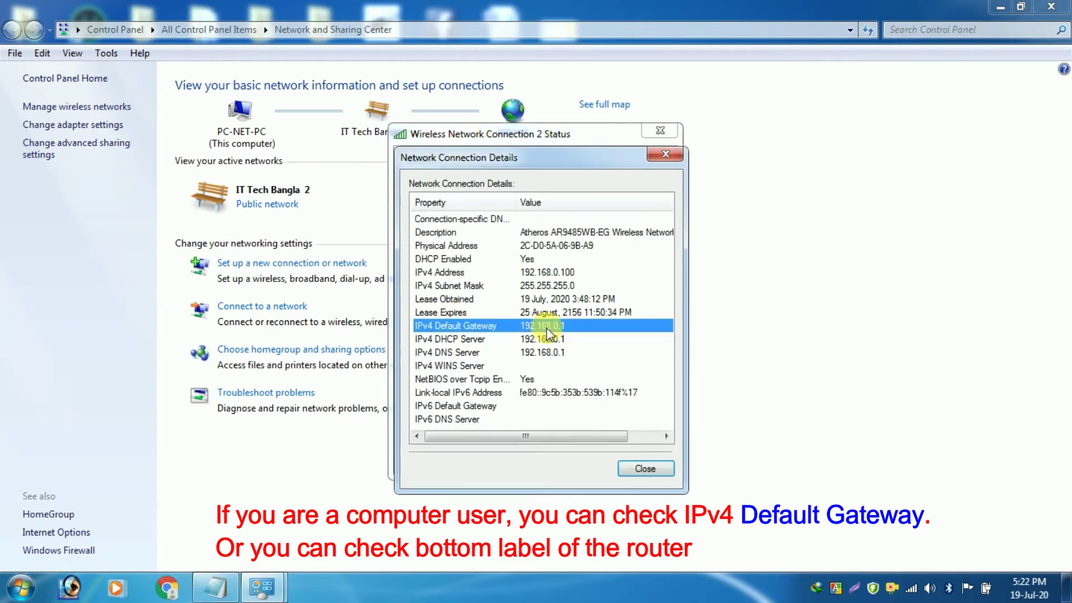
pyautogui.click(740, 144)
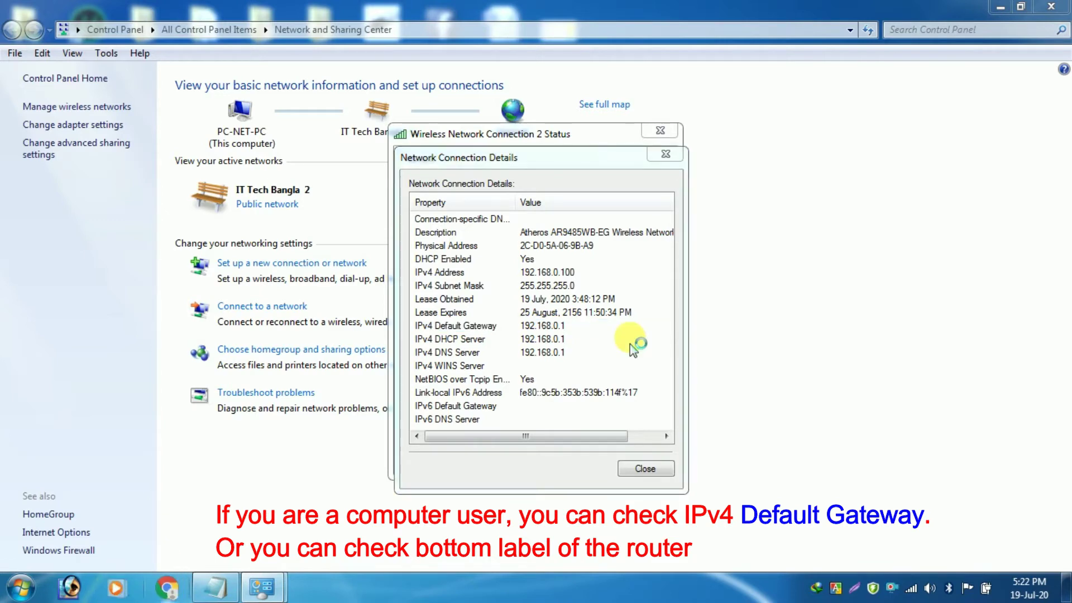
pyautogui.click(666, 154)
pyautogui.click(660, 130)
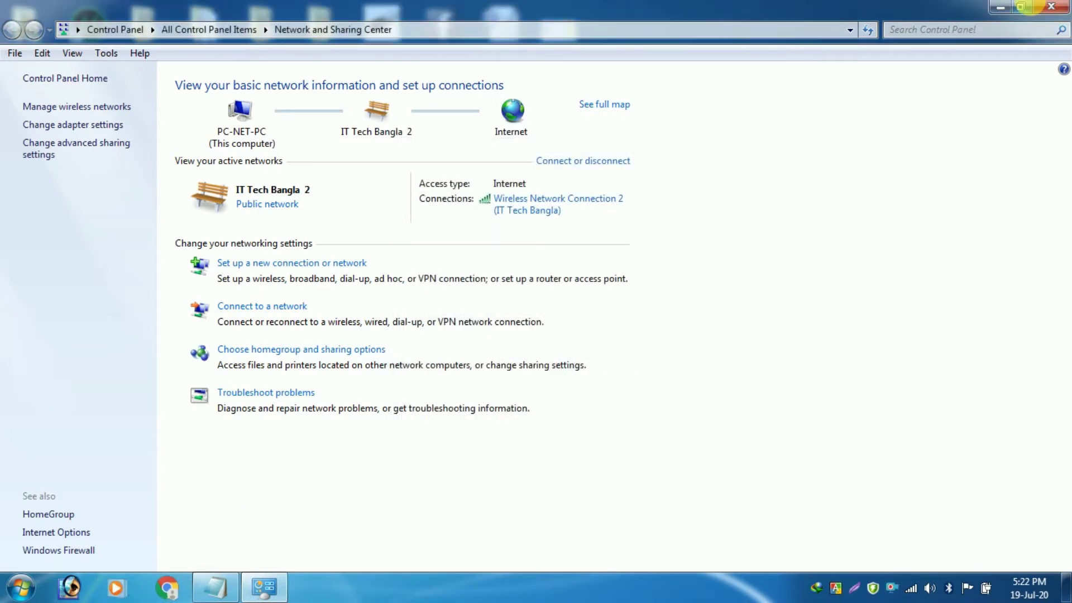
# Step: Minimize Control Panel and go to 192.168.0.1 in Chrome
pyautogui.click(997, 8)
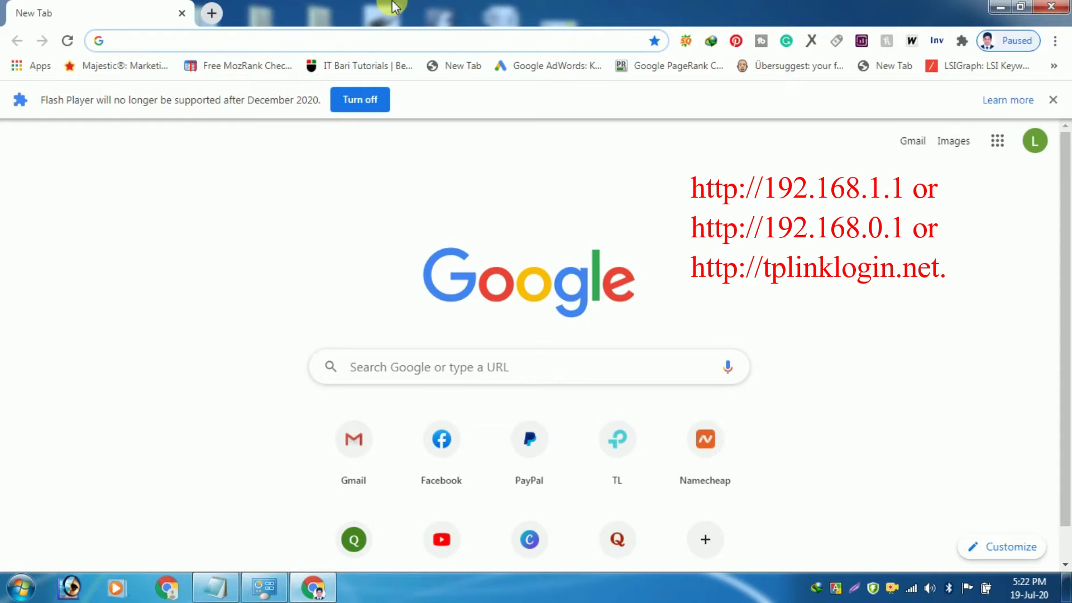
pyautogui.click(132, 43)
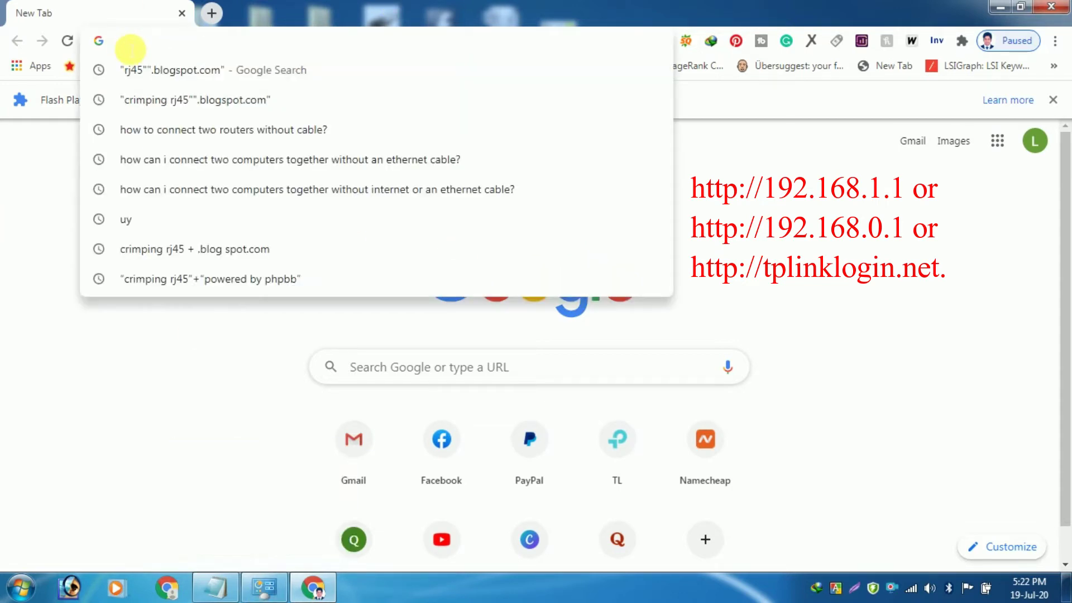
pyautogui.write('192')
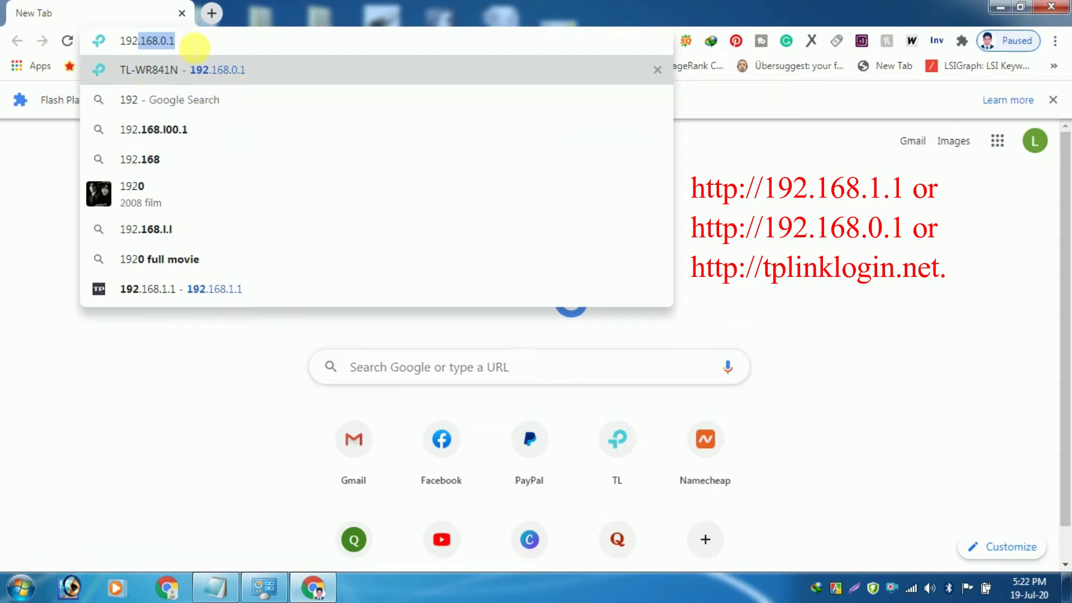
pyautogui.click(194, 46)
pyautogui.press('Return')
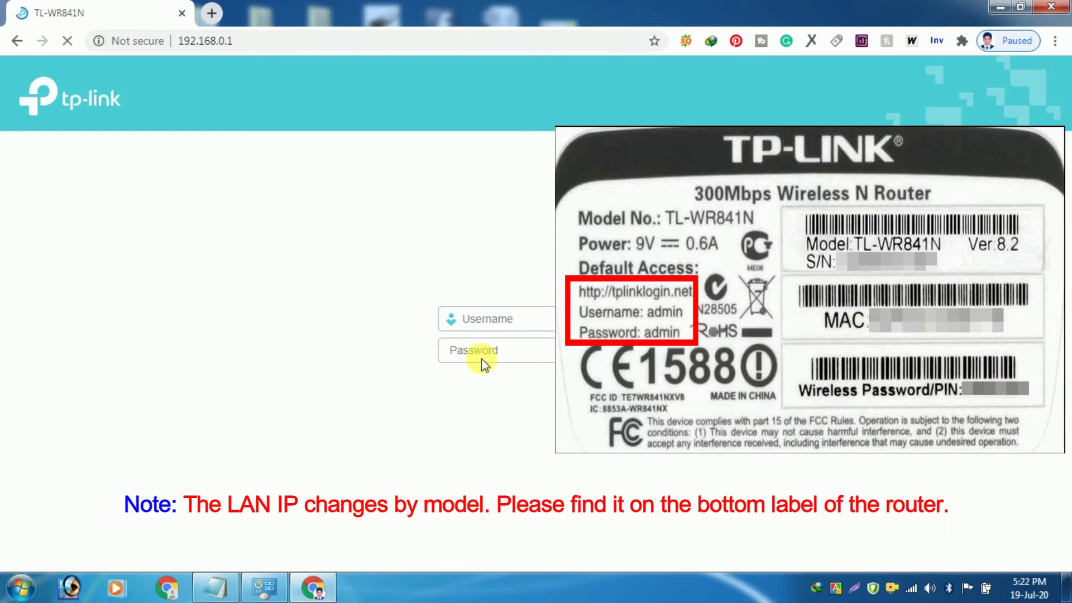
# Step: Log in to the router with the admin username and password
pyautogui.click(499, 322)
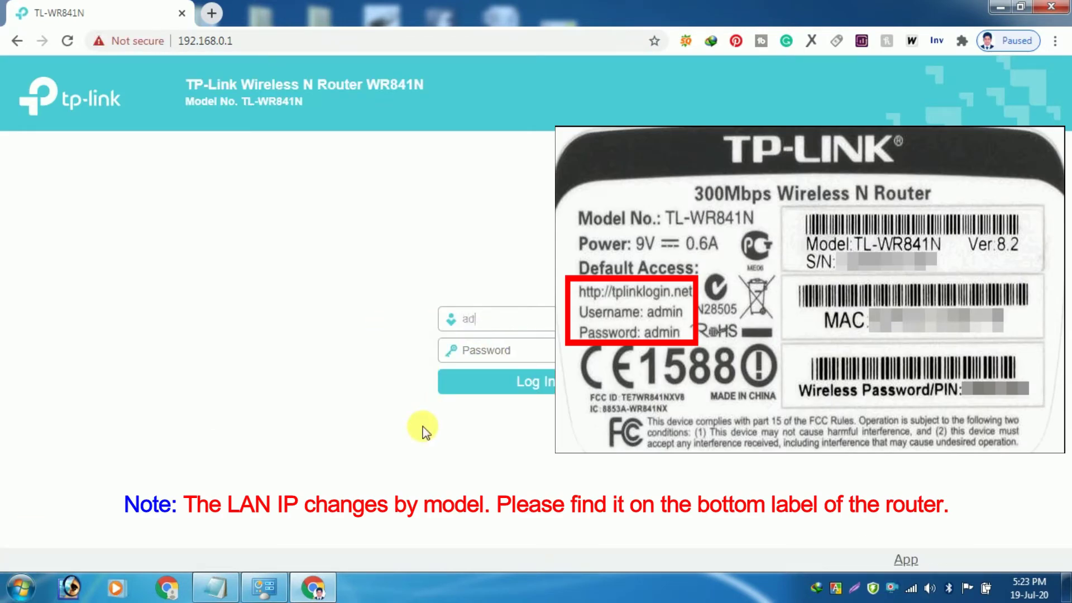
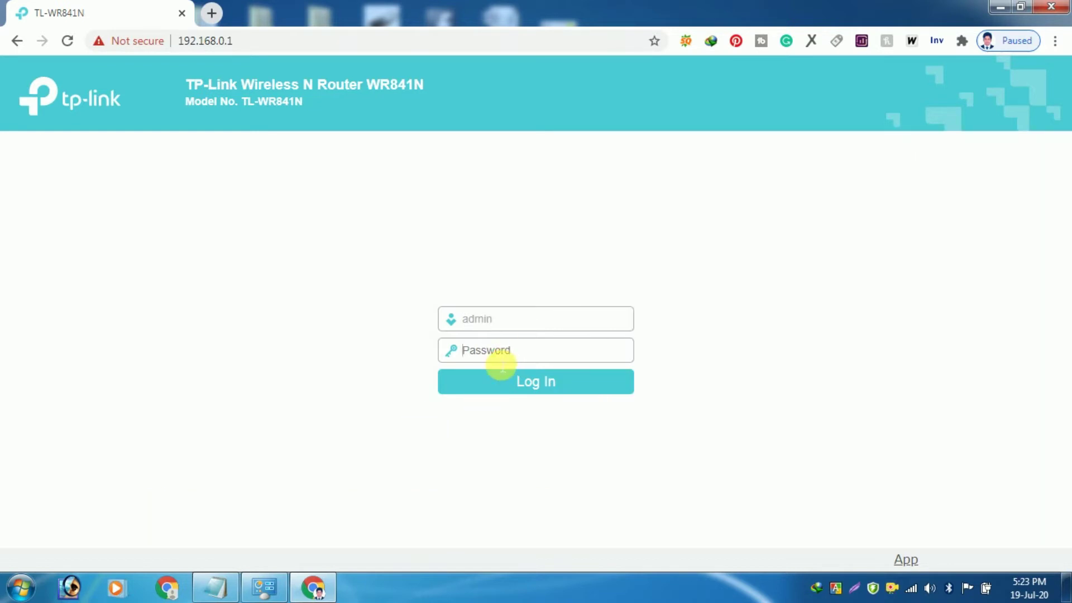
pyautogui.click(490, 358)
pyautogui.click(491, 386)
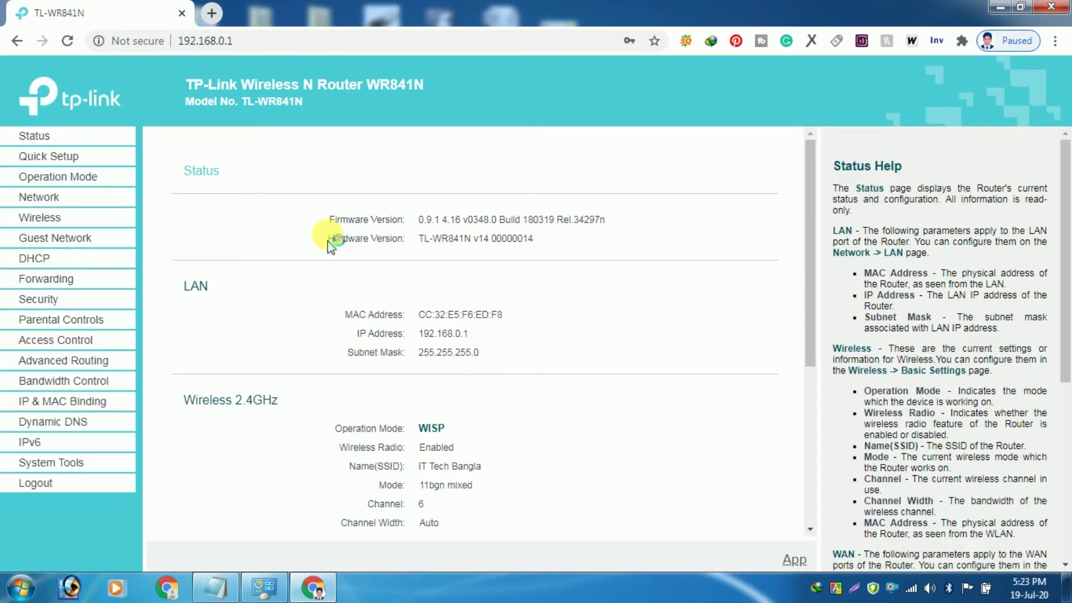
# Step: Copy the three-client DHCP Clients List table and minimize Chrome to the desktop
pyautogui.click(34, 259)
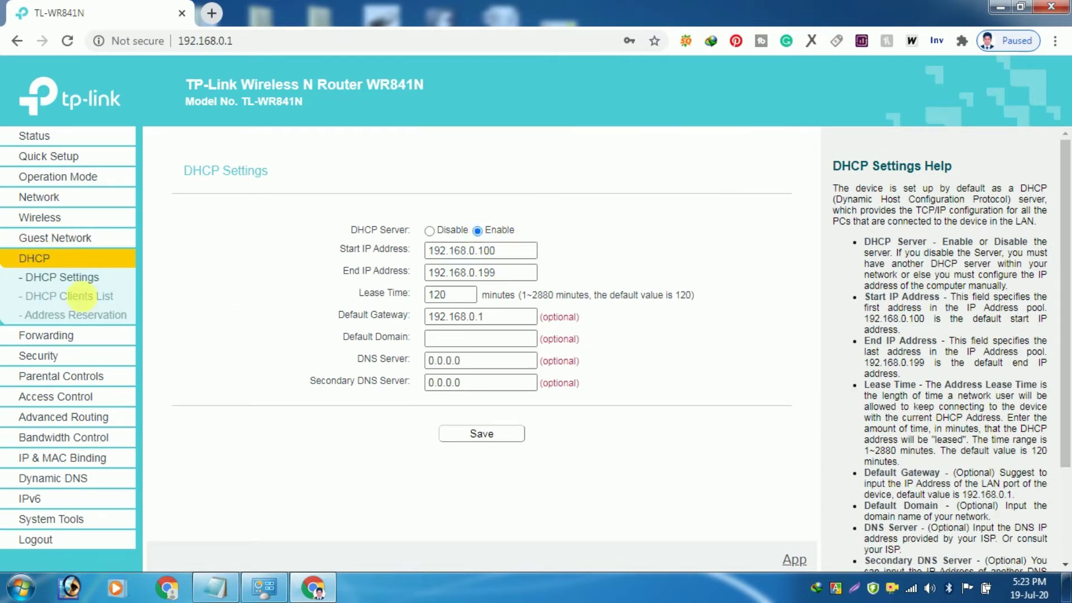
pyautogui.click(58, 304)
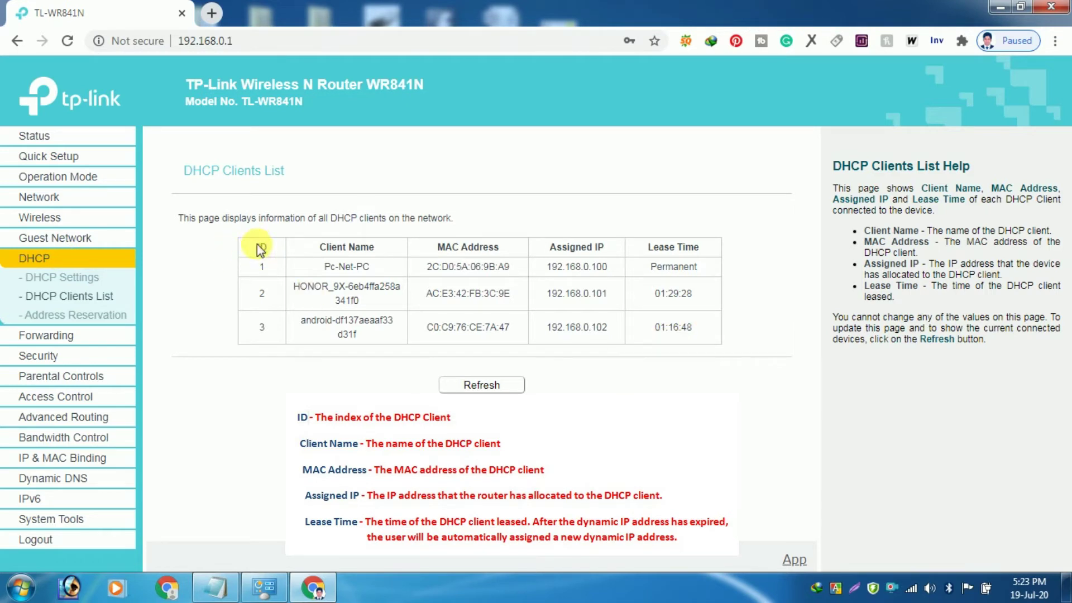
pyautogui.moveTo(257, 243); pyautogui.dragTo(705, 330)
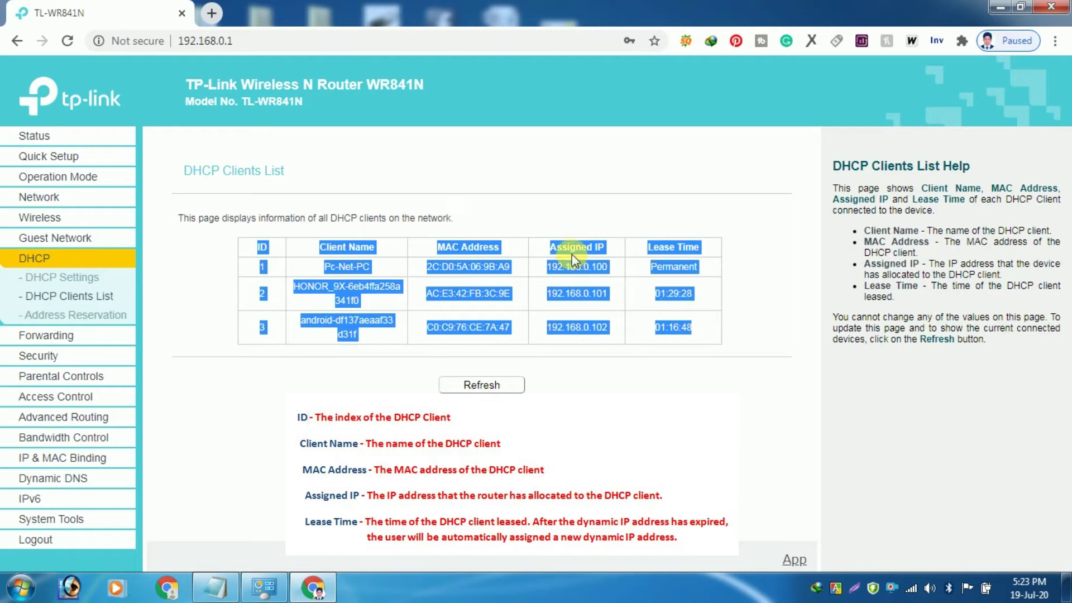
pyautogui.hotkey('ctrl', 'c')
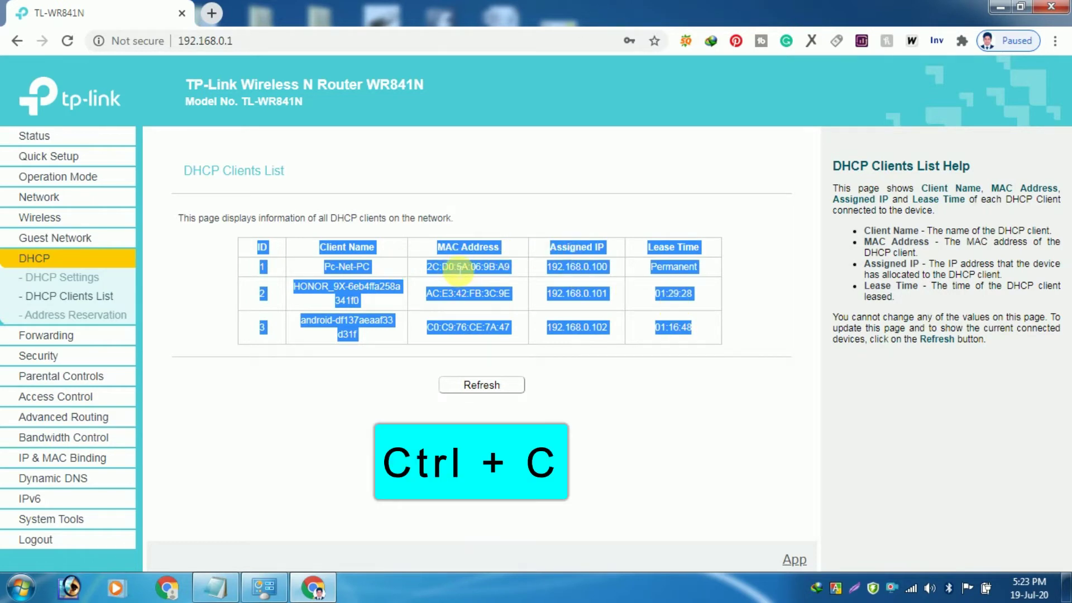
pyautogui.click(1000, 6)
pyautogui.rightClick(783, 189)
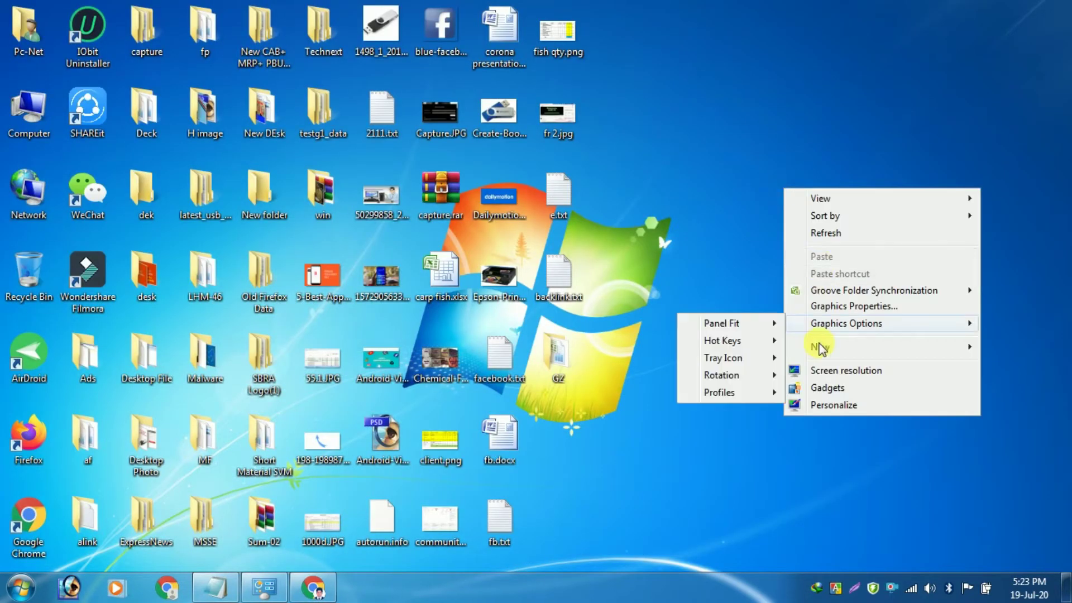
# Step: Create a new desktop Word document, paste the DHCP table into it, and return to Chrome
pyautogui.moveTo(819, 347)
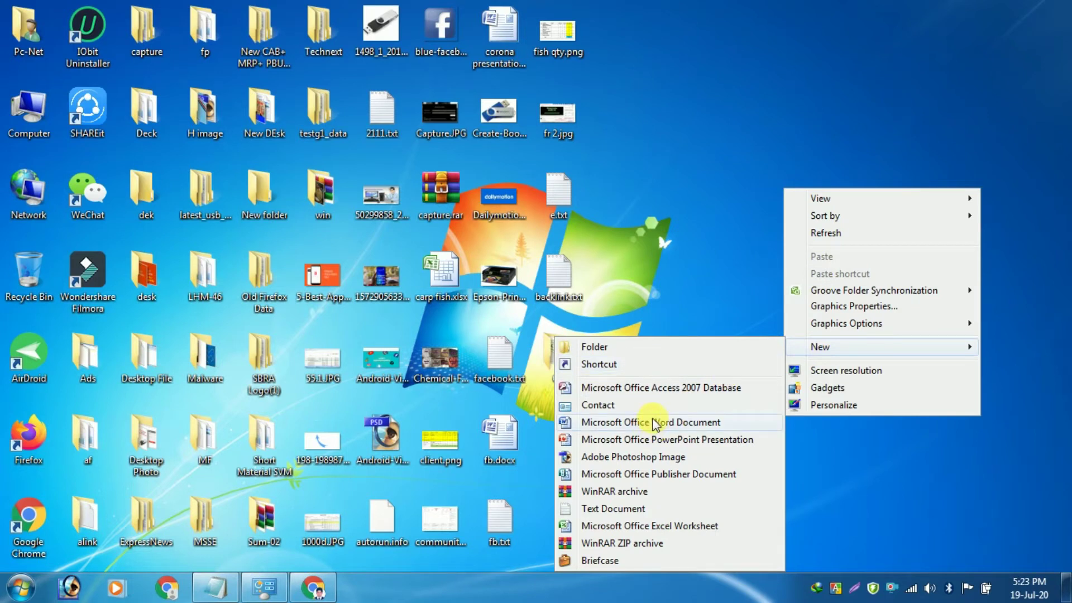
pyautogui.click(656, 423)
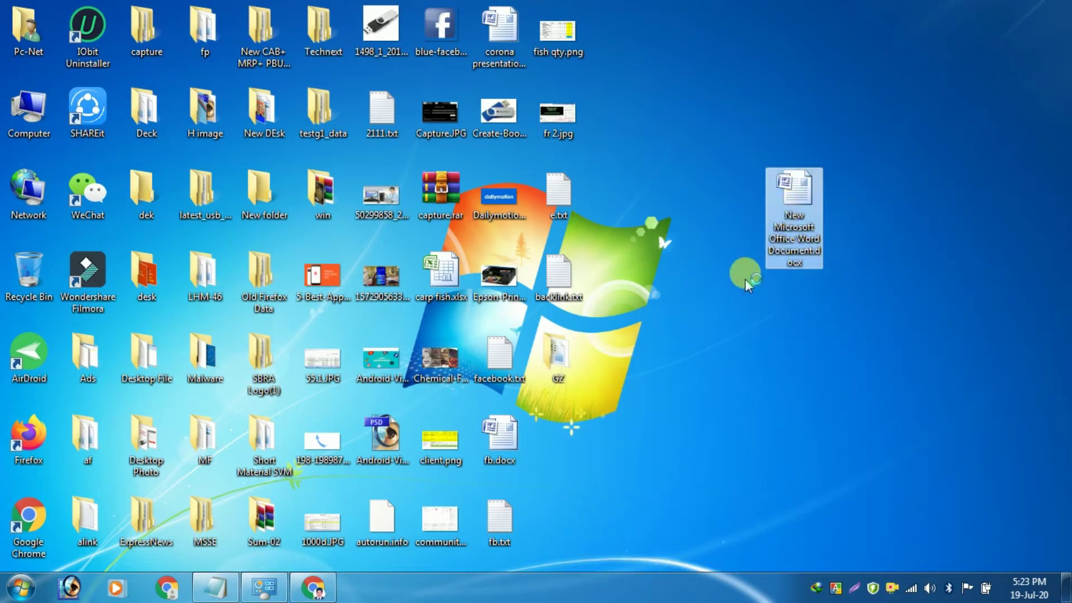
pyautogui.press('Return')
pyautogui.hotkey('ctrl', 'v')
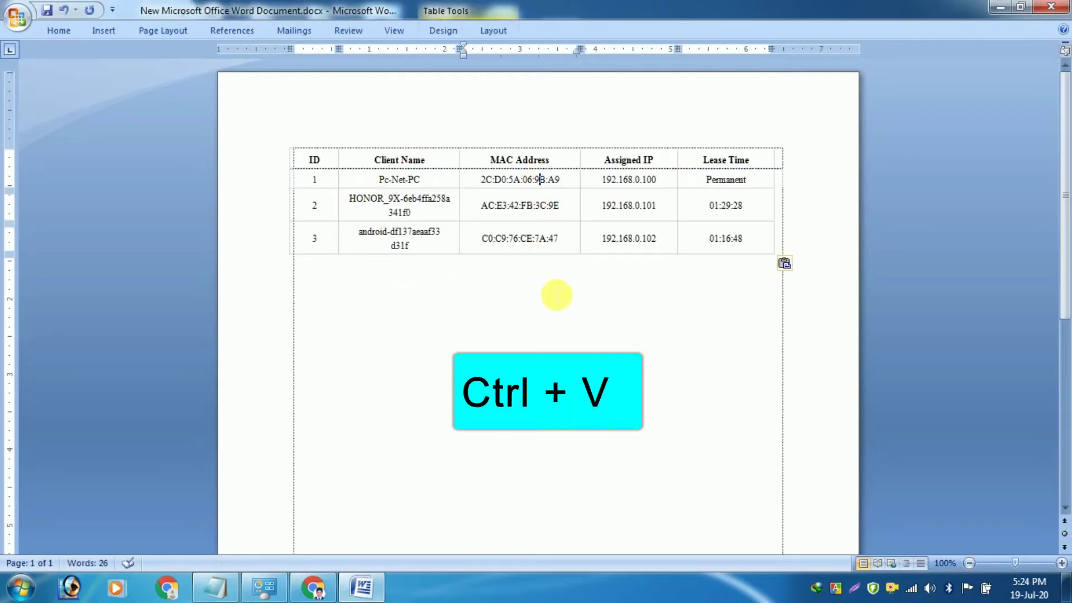
pyautogui.click(555, 290)
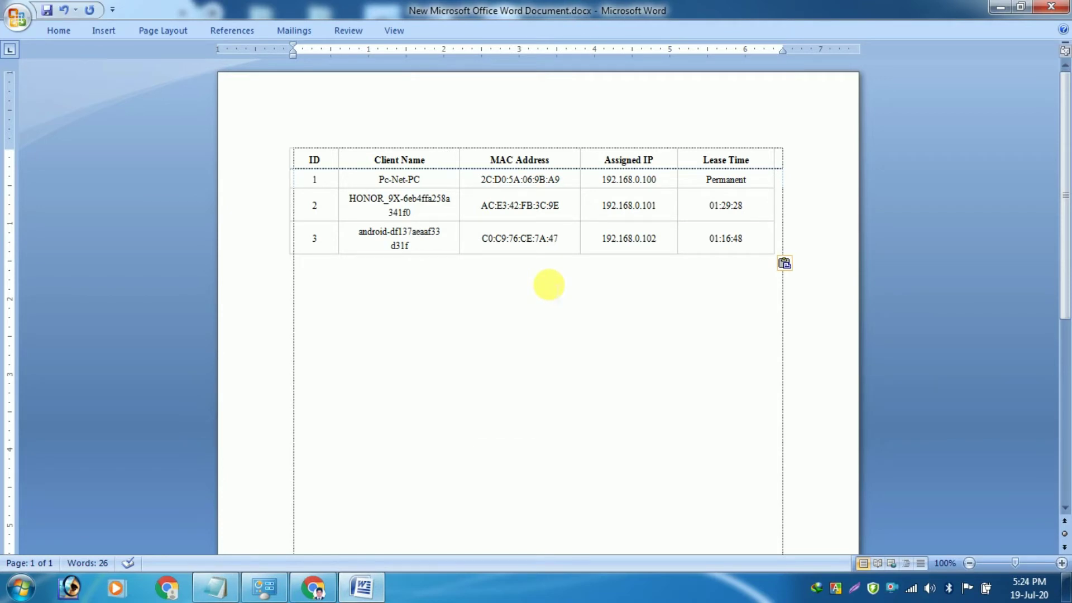
pyautogui.click(1062, 562)
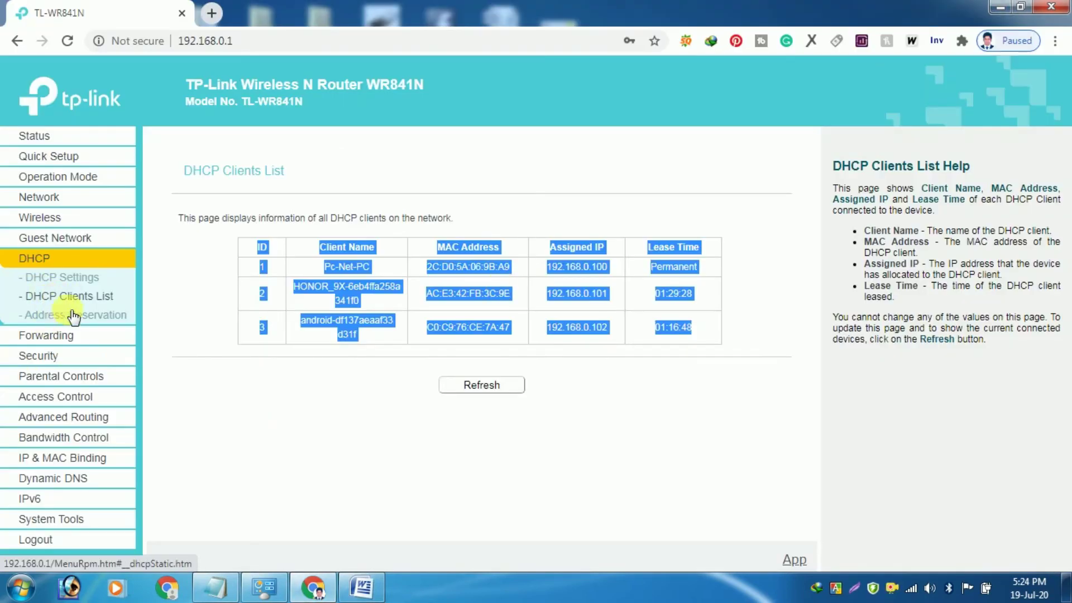
# Step: Visit Address Reservation, then refresh the DHCP Clients List and zoom the page to 110%
pyautogui.click(332, 160)
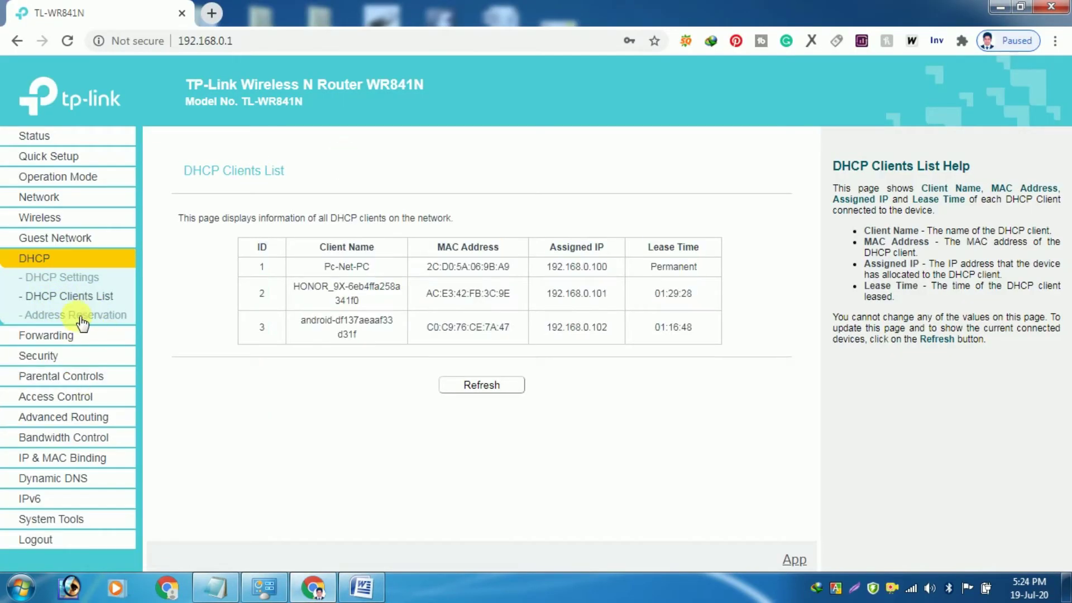
pyautogui.click(80, 316)
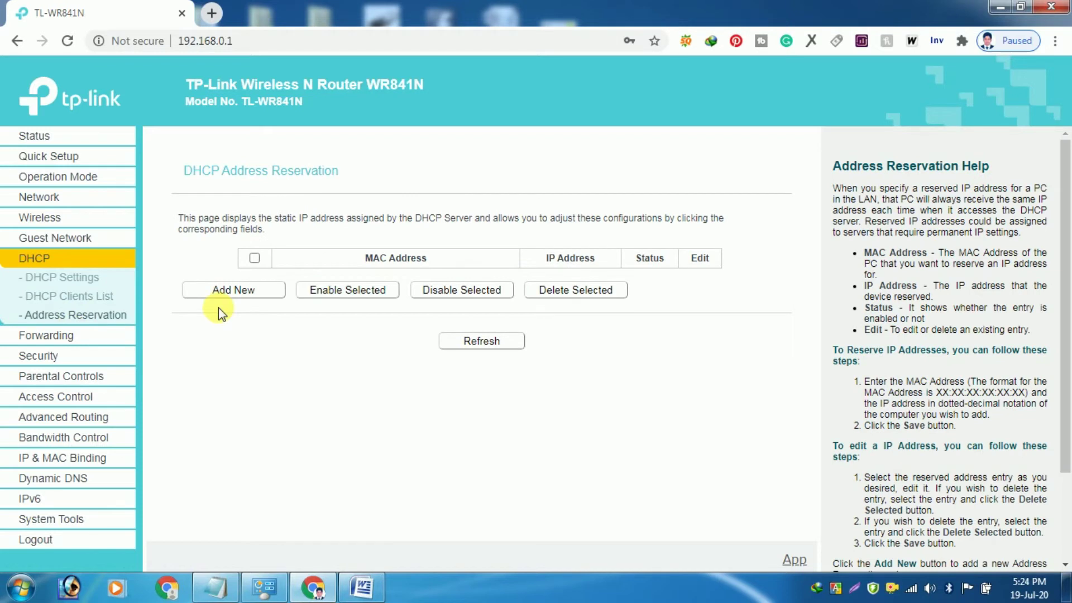
pyautogui.moveTo(182, 218); pyautogui.dragTo(307, 239)
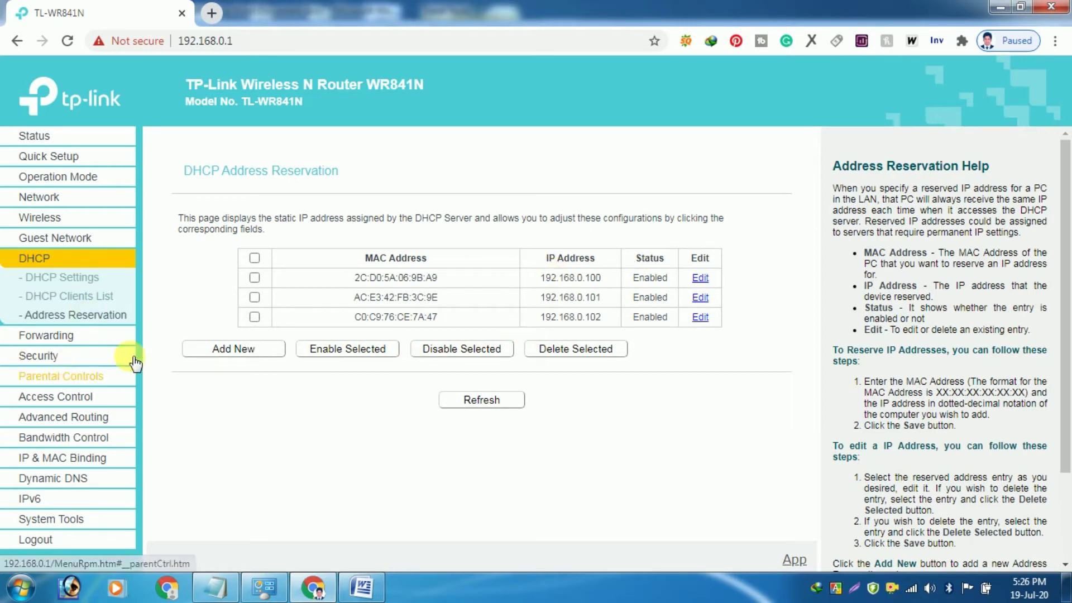
pyautogui.click(55, 296)
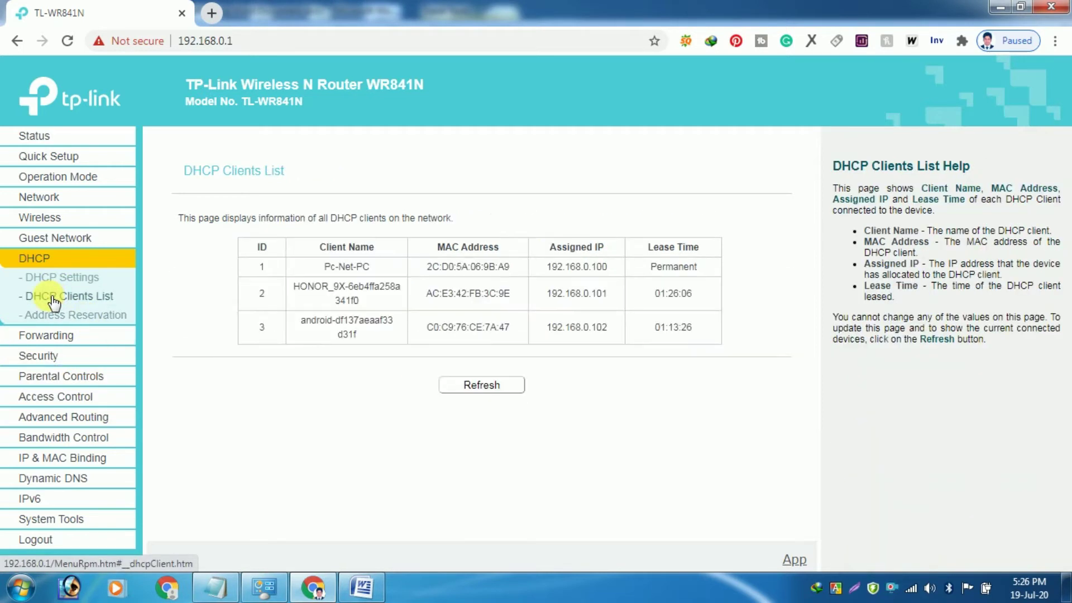
pyautogui.click(484, 387)
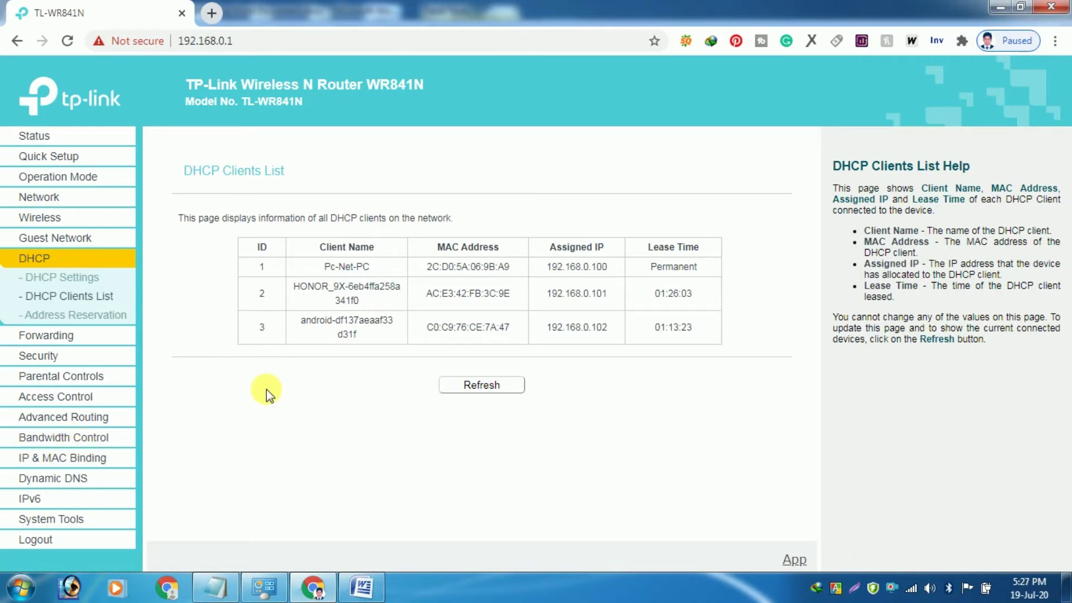
pyautogui.hotkey('ctrl', '+')
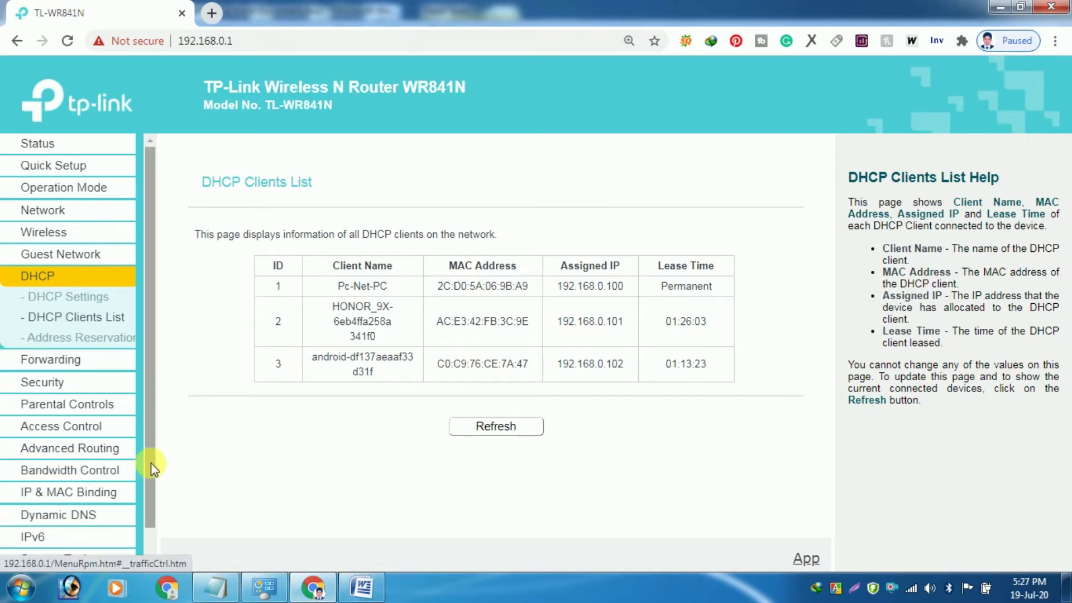
# Step: Enable Bandwidth Control with 100000 Kbps egress and ingress total bandwidth and save
pyautogui.scroll(-1, 151, 550)
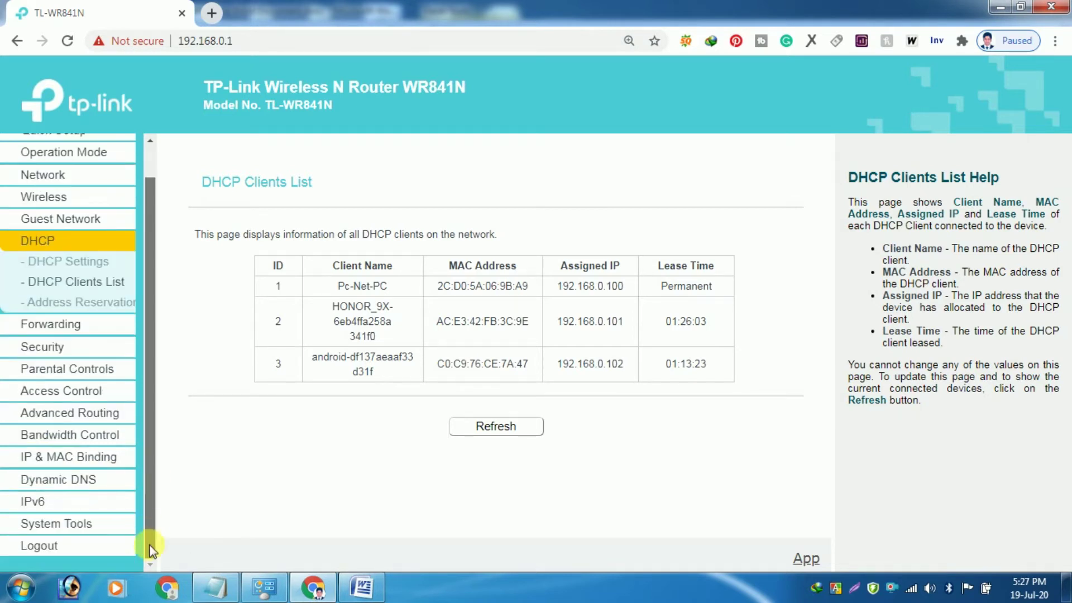
pyautogui.click(82, 440)
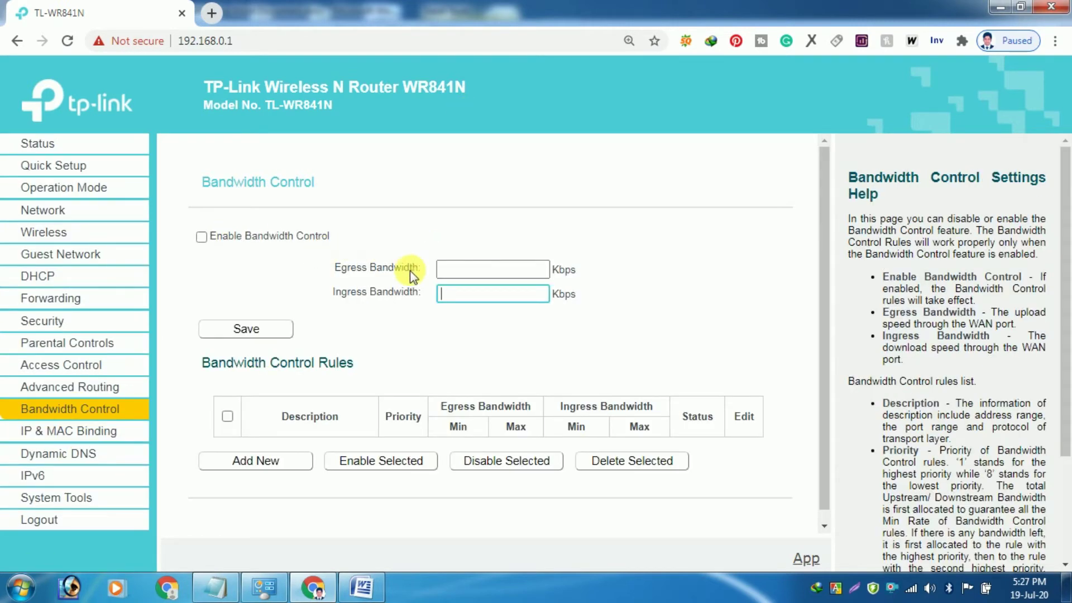
pyautogui.scroll(-1, 344, 248)
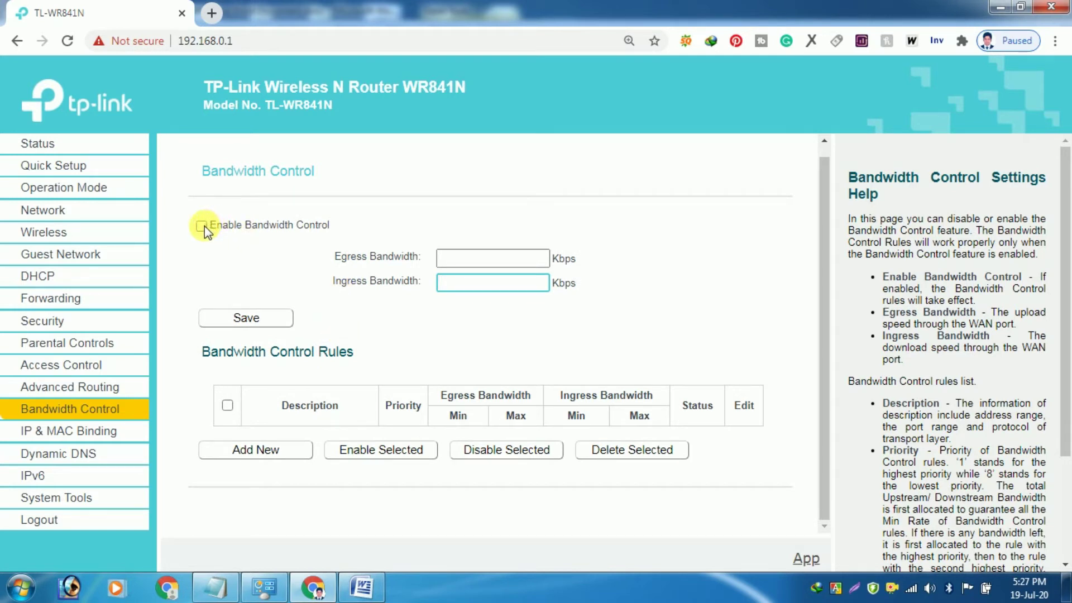
pyautogui.click(456, 262)
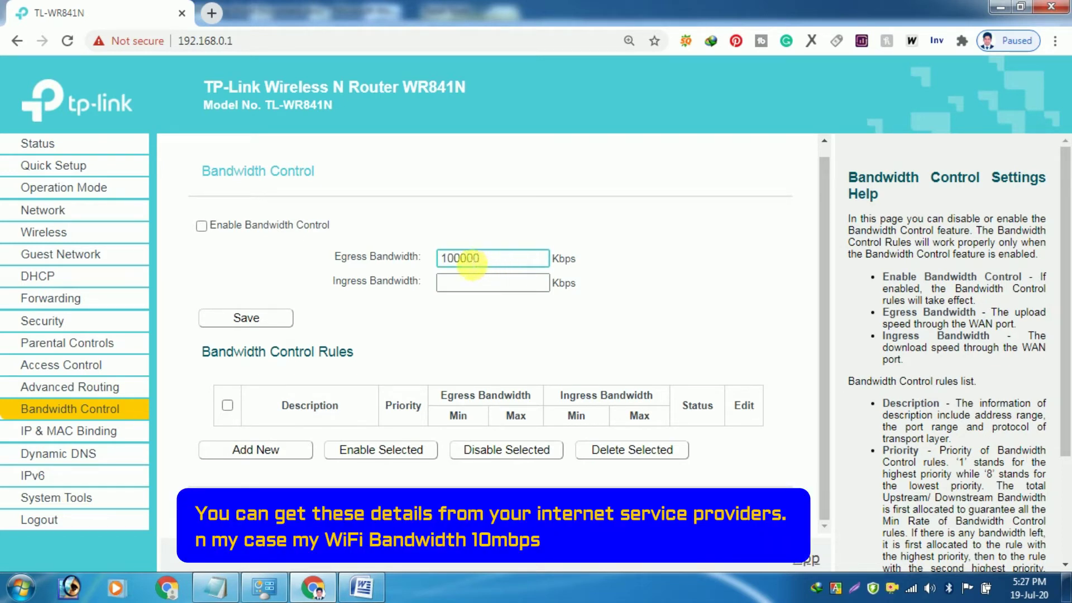
pyautogui.click(461, 285)
pyautogui.write('100000')
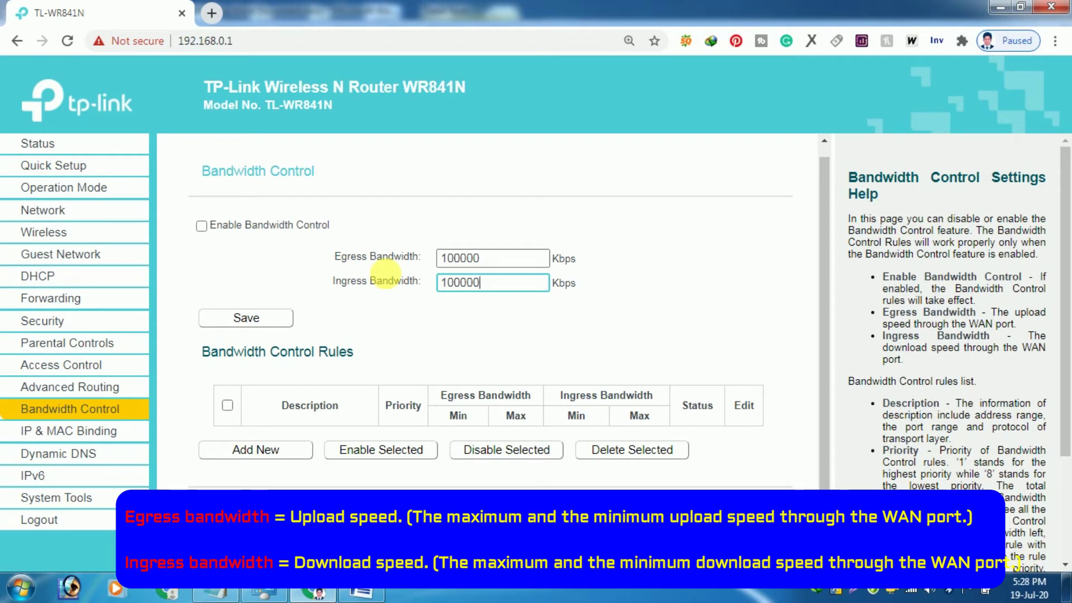
pyautogui.moveTo(337, 259); pyautogui.dragTo(423, 260)
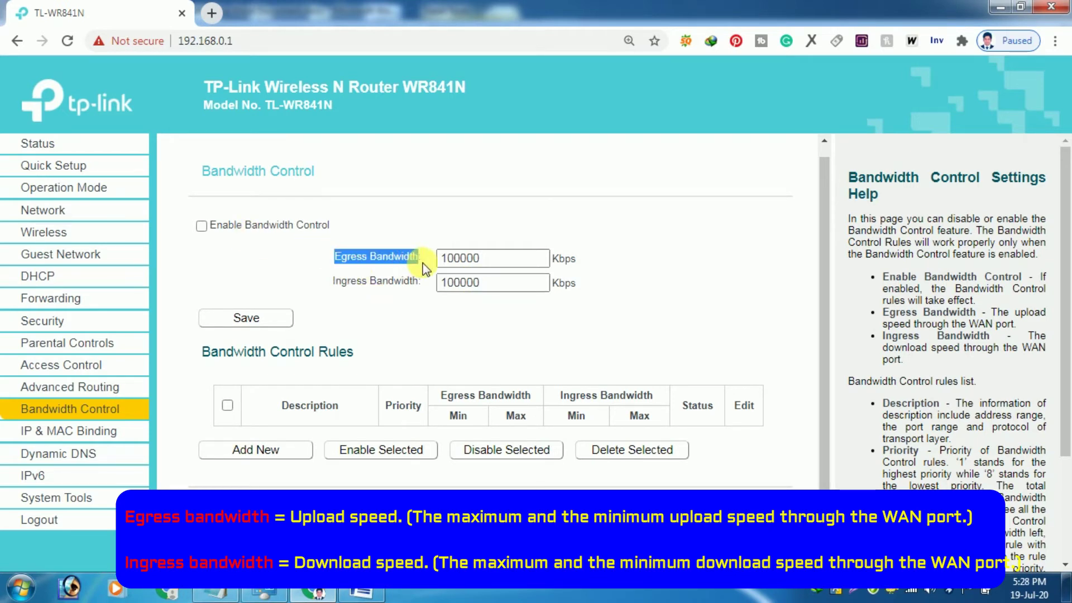
pyautogui.moveTo(331, 280); pyautogui.dragTo(445, 299)
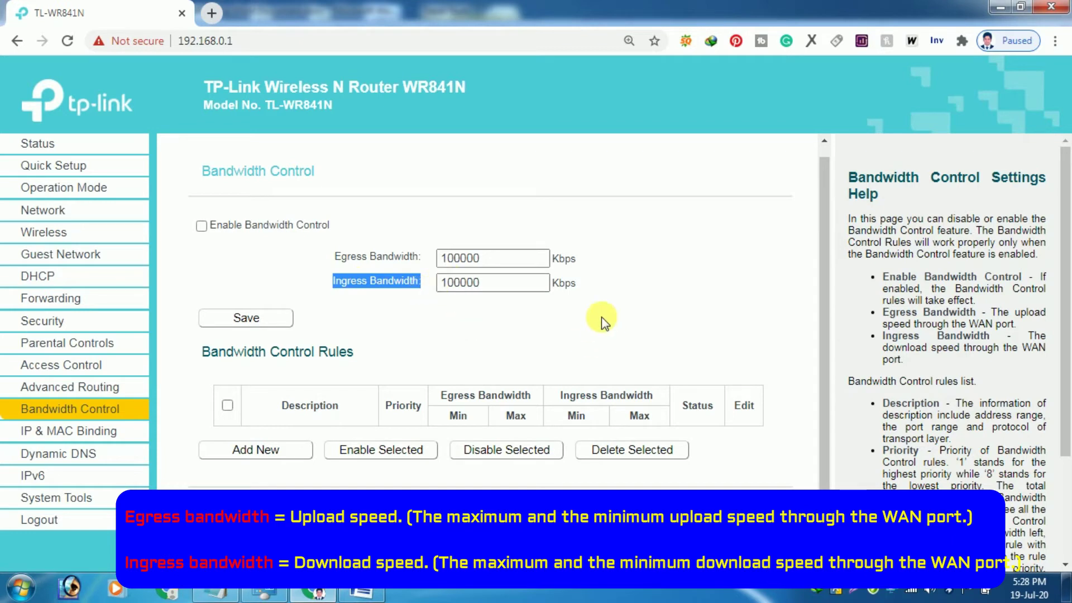
pyautogui.click(201, 225)
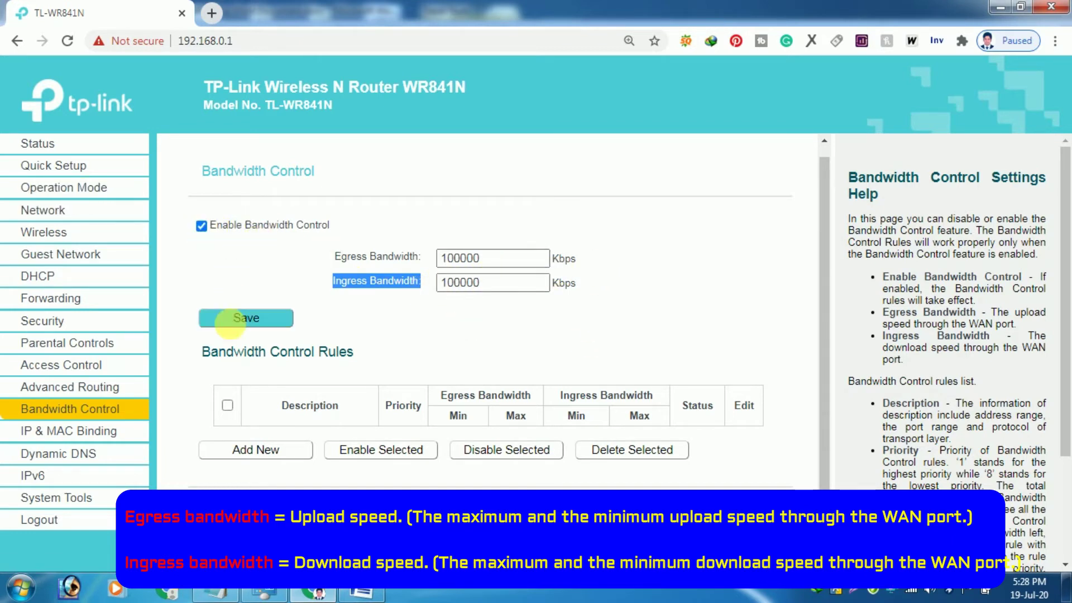
pyautogui.click(254, 323)
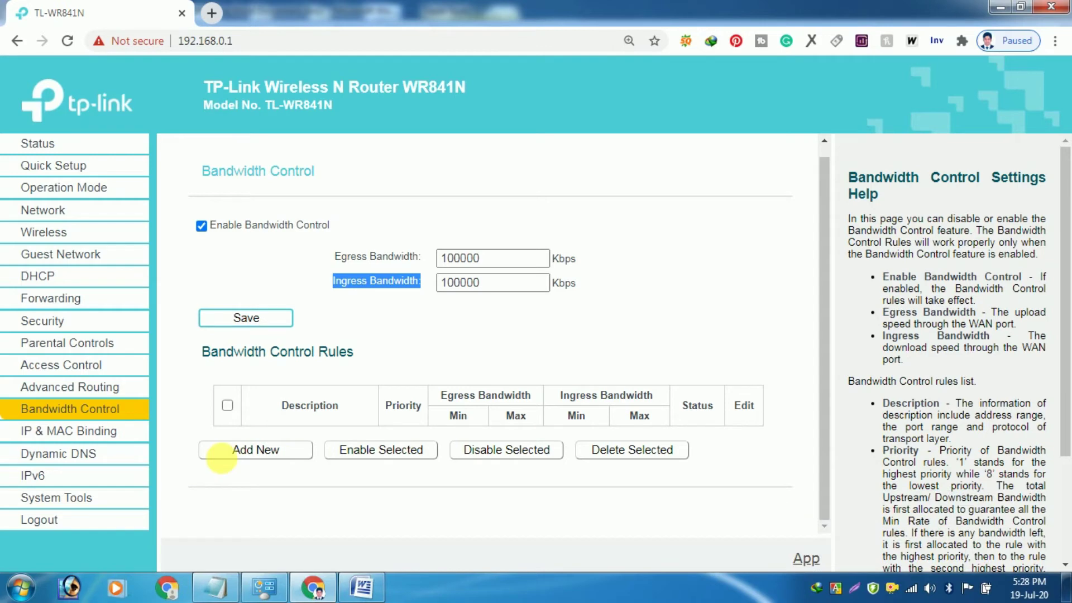
# Step: Open a new Bandwidth Control rule form
pyautogui.click(263, 452)
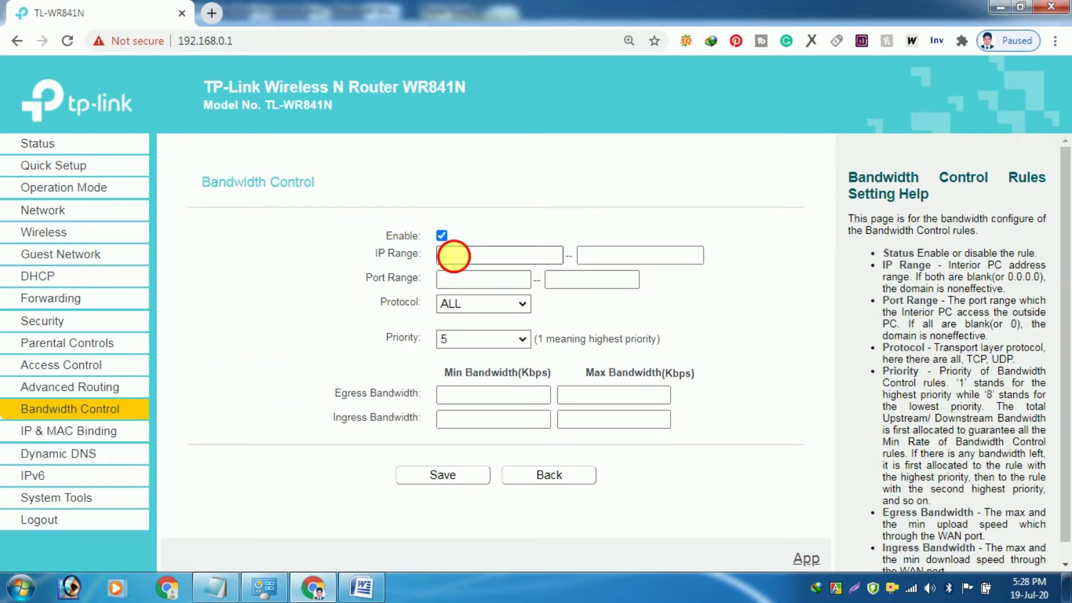
pyautogui.click(455, 255)
pyautogui.click(256, 225)
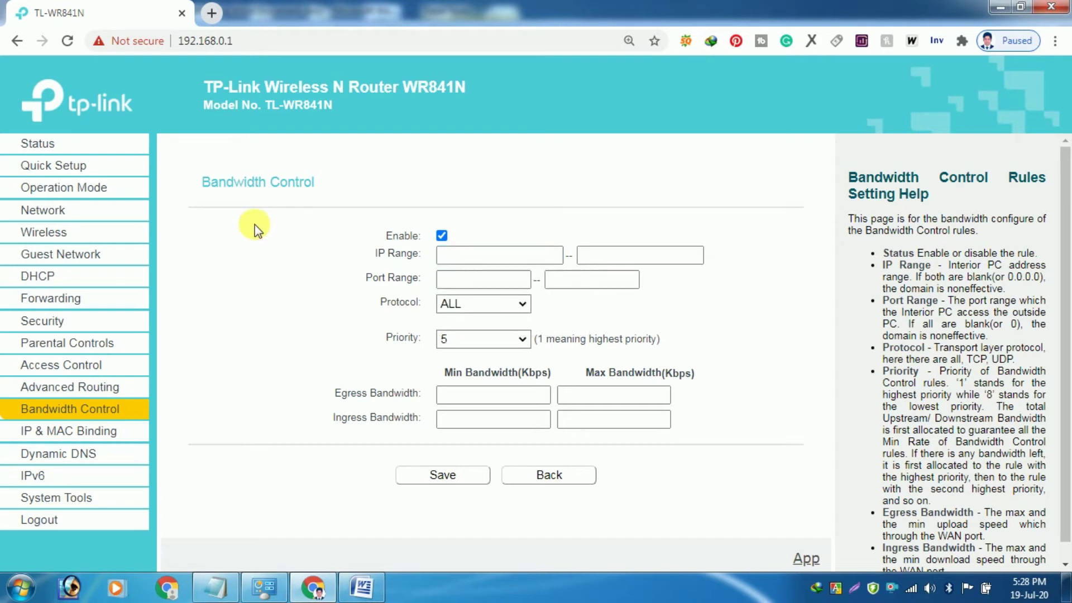
pyautogui.click(351, 474)
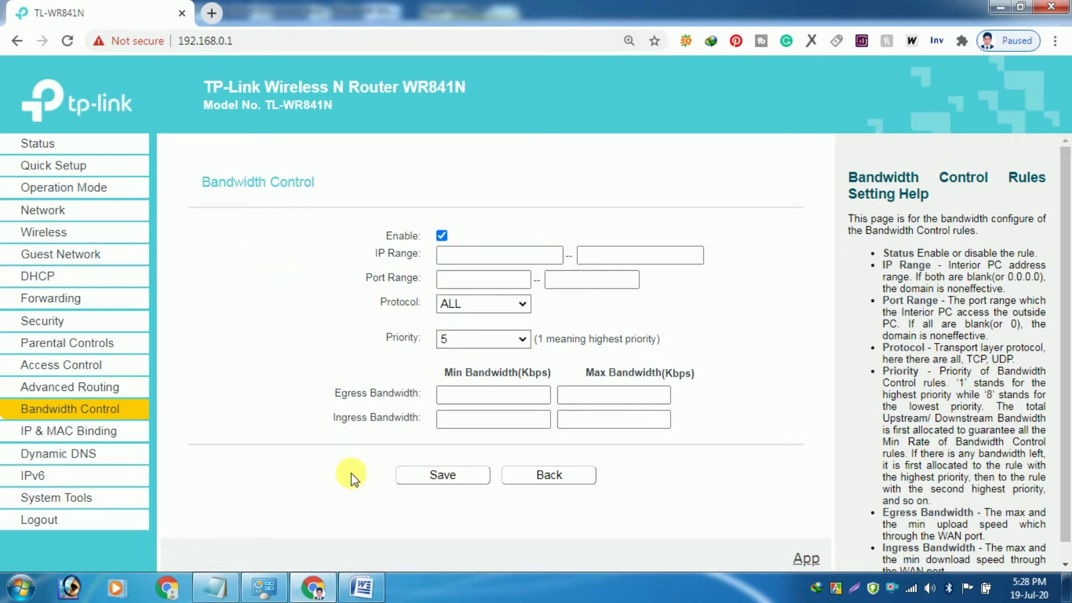
# Step: Copy 192.168.0.100 from Word's Assigned IP column and return to the rule's starting IP field
pyautogui.click(364, 587)
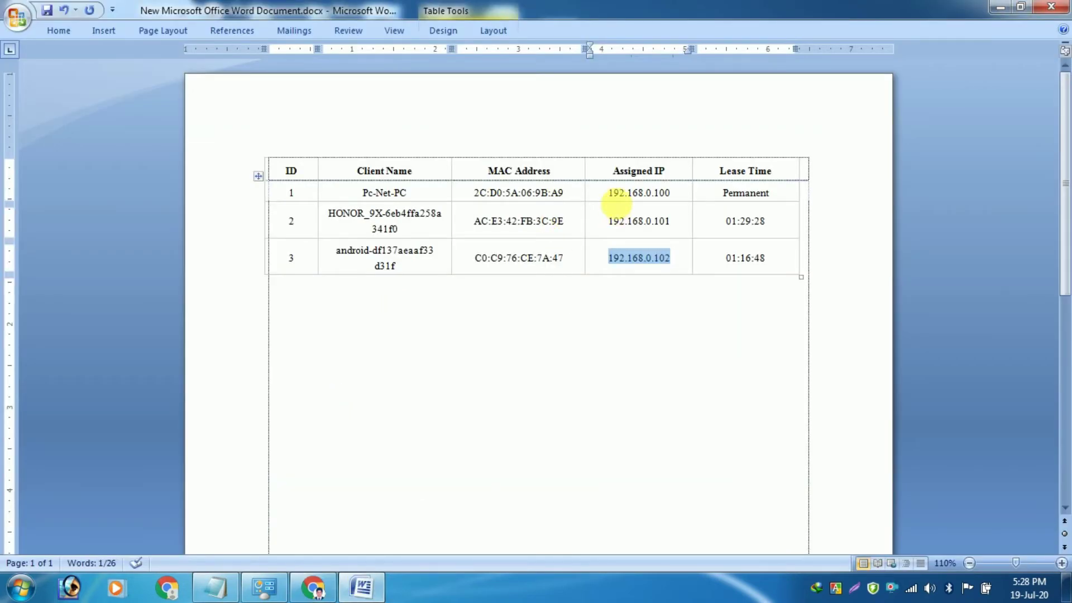
pyautogui.click(608, 193)
pyautogui.moveTo(609, 193); pyautogui.dragTo(660, 194)
pyautogui.rightClick(661, 193)
pyautogui.click(698, 216)
pyautogui.click(323, 587)
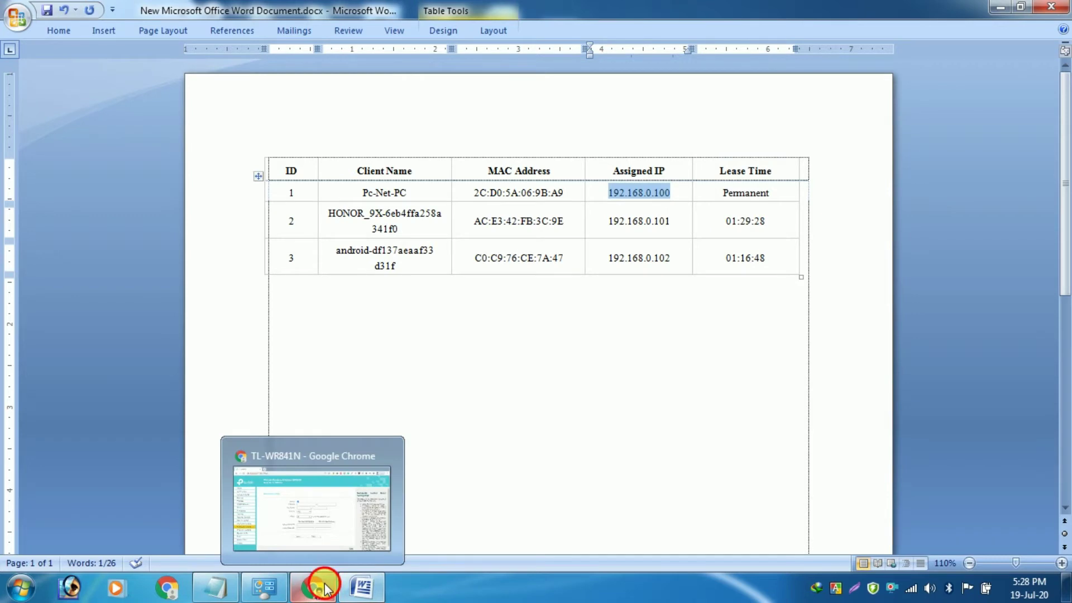
pyautogui.click(479, 258)
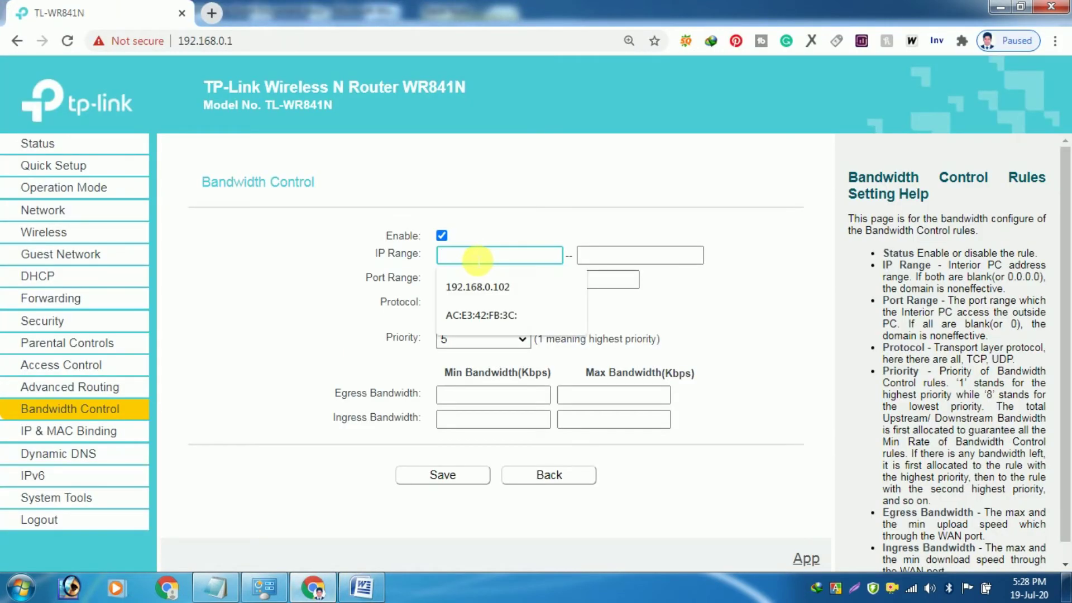
# Step: Paste 192.168.0.100 into the rule's IP Range and set priority 1
pyautogui.hotkey('ctrl', 'v')
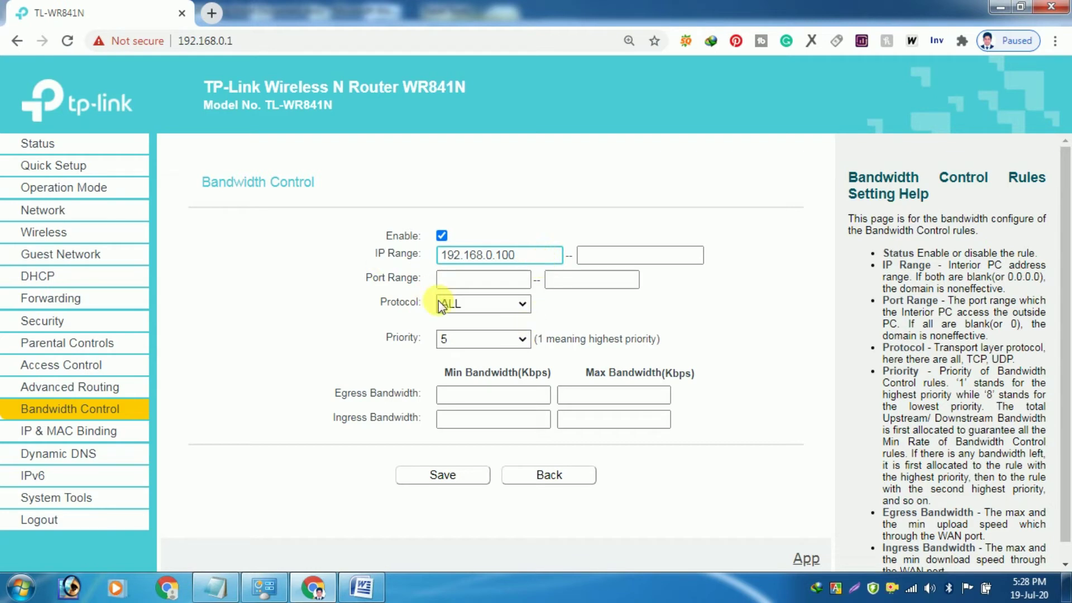
pyautogui.click(399, 338)
pyautogui.click(523, 339)
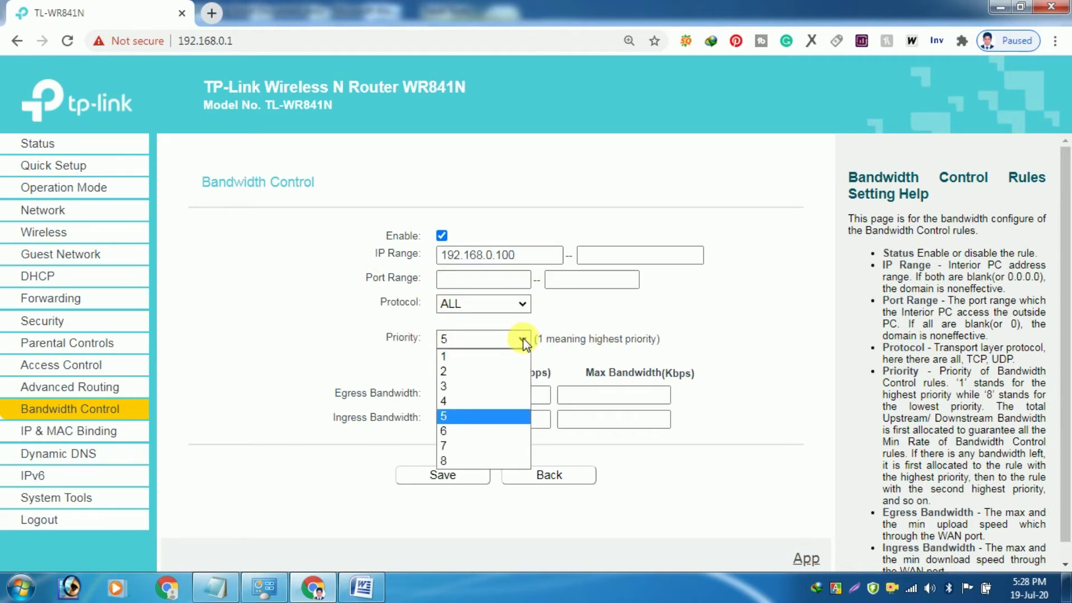
pyautogui.click(448, 357)
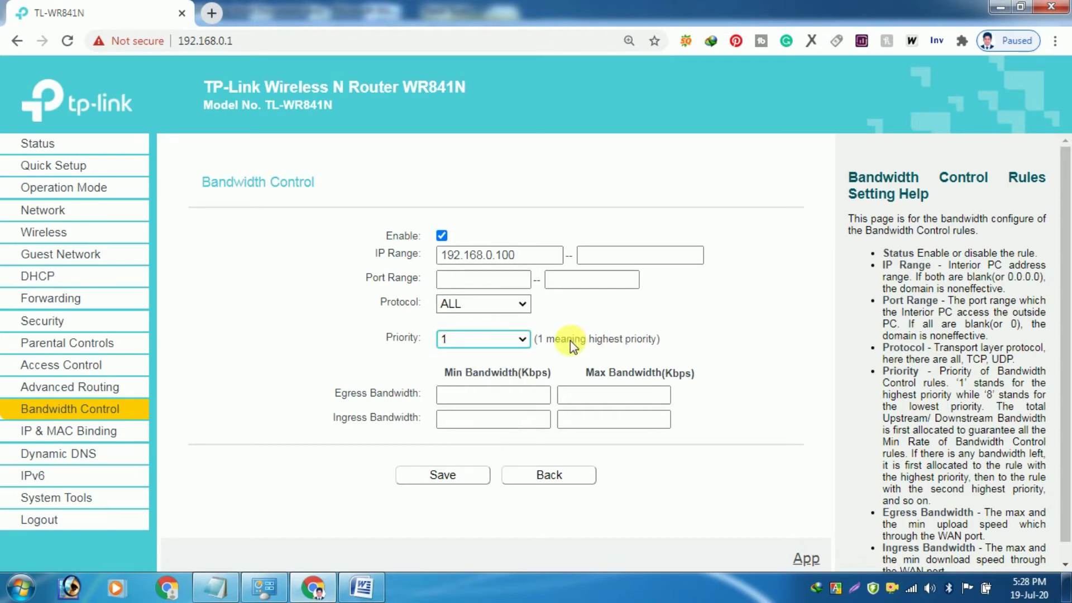
pyautogui.moveTo(571, 340); pyautogui.dragTo(652, 344)
pyautogui.moveTo(538, 340)
pyautogui.mouseDown()
pyautogui.moveTo(634, 352)
pyautogui.moveTo(648, 335)
pyautogui.moveTo(500, 337)
pyautogui.moveTo(537, 338)
pyautogui.mouseUp()
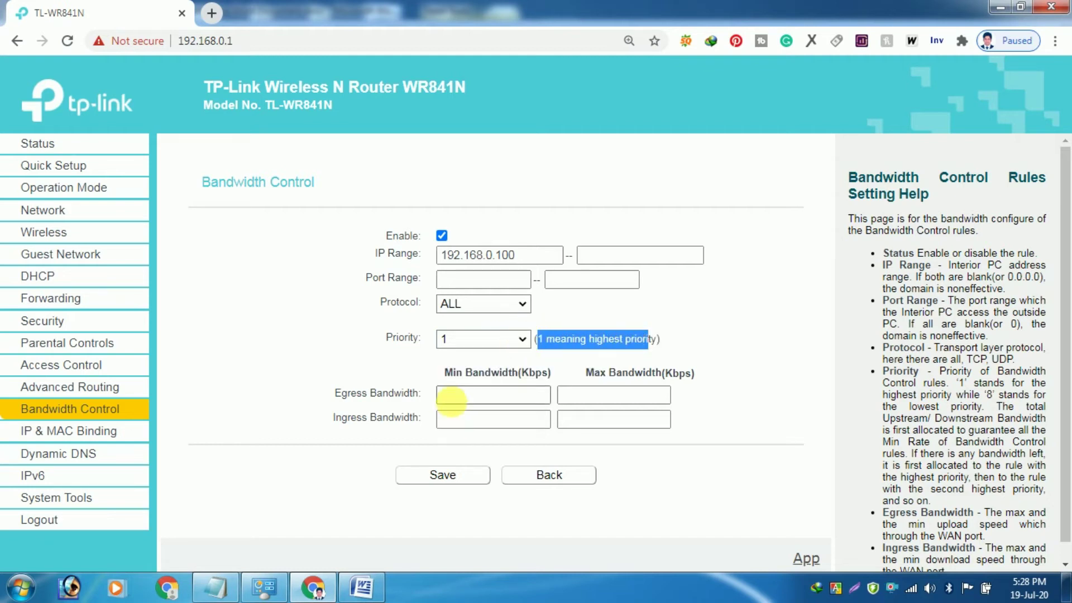
# Step: Set egress and ingress limits to 100 minimum and 1024 maximum Kbps, then save the rule
pyautogui.click(494, 398)
pyautogui.write('5')
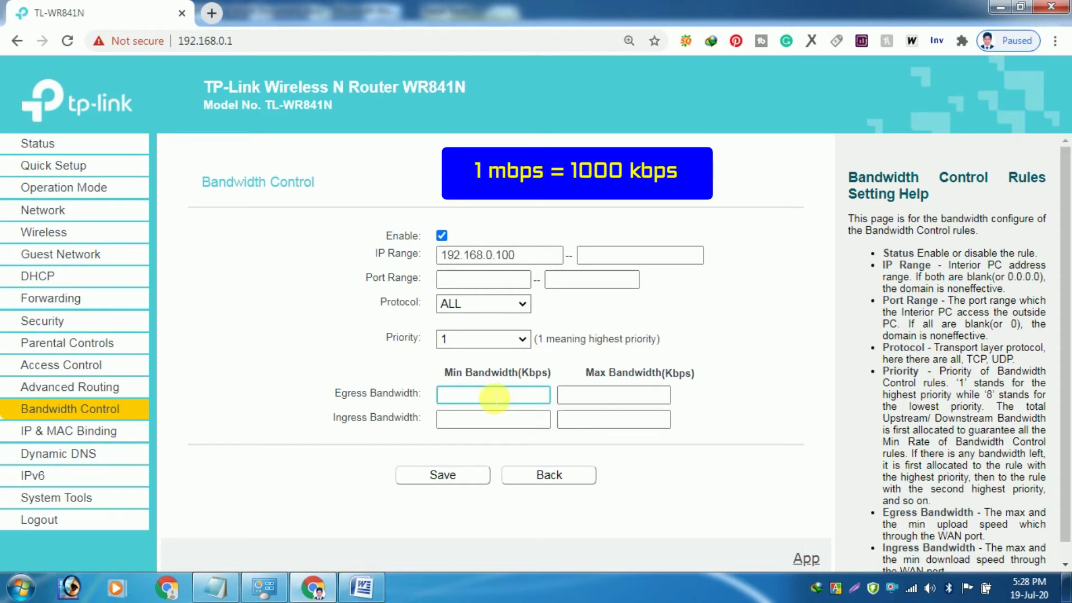
pyautogui.write('100')
pyautogui.click(610, 398)
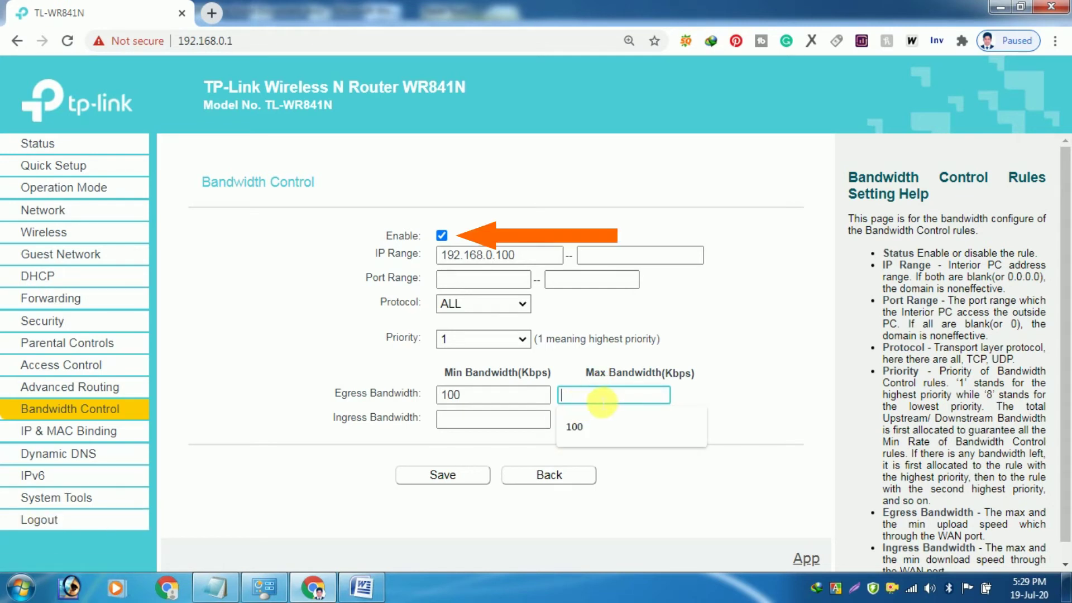
pyautogui.write('1024')
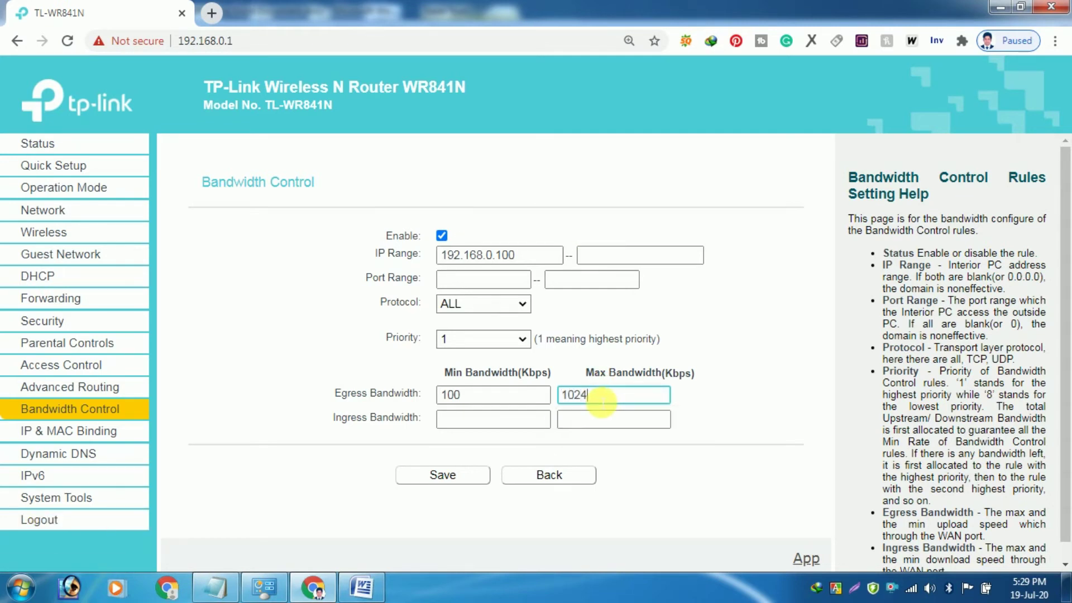
pyautogui.click(2, 599)
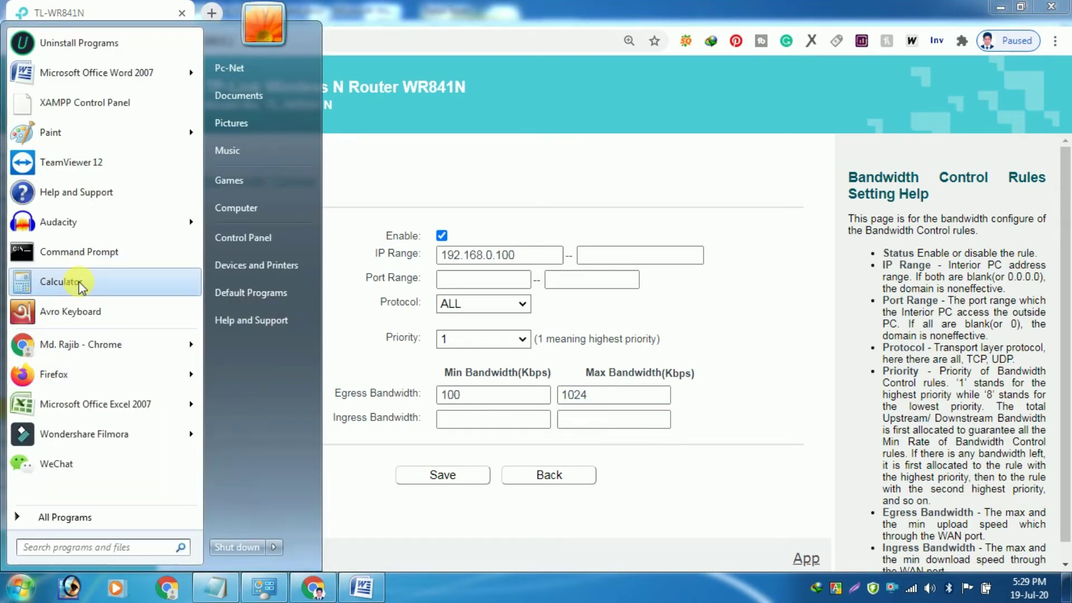
pyautogui.click(469, 434)
pyautogui.click(469, 426)
pyautogui.write('100')
pyautogui.click(593, 423)
pyautogui.write('1024')
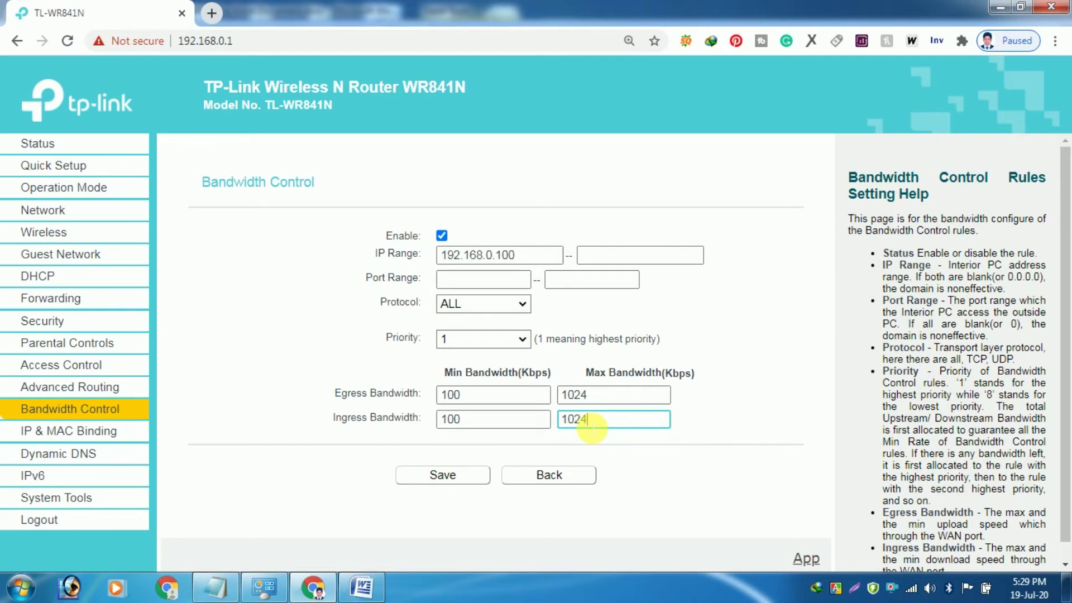
pyautogui.click(449, 480)
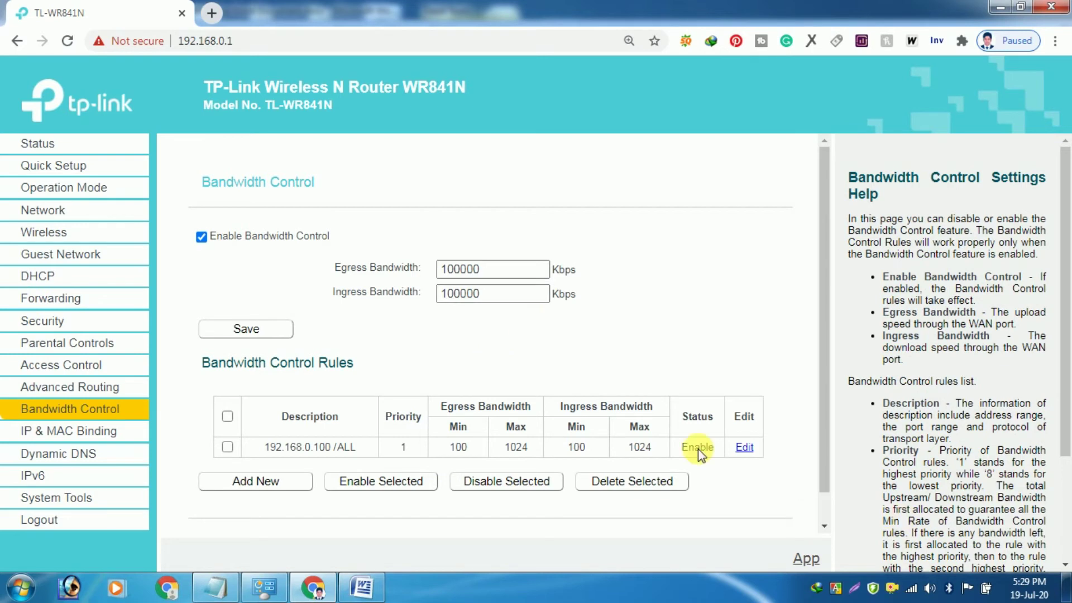
# Step: Check the 192.168.0.100 rule's 1024 download maximum, then start another blank rule
pyautogui.doubleClick(629, 446)
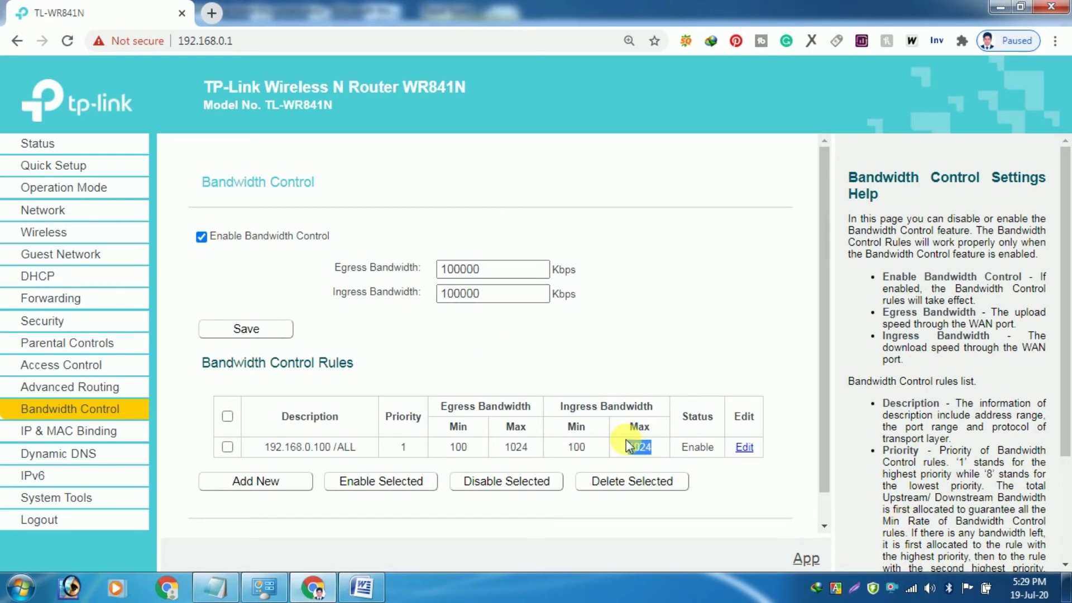
pyautogui.scroll(-1, 252, 334)
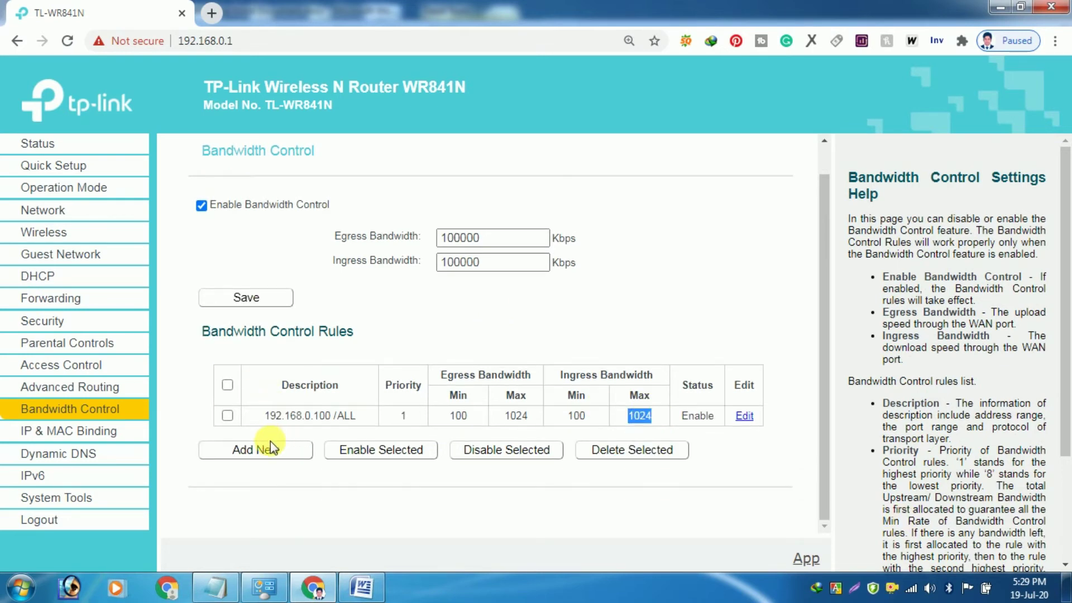
pyautogui.click(259, 451)
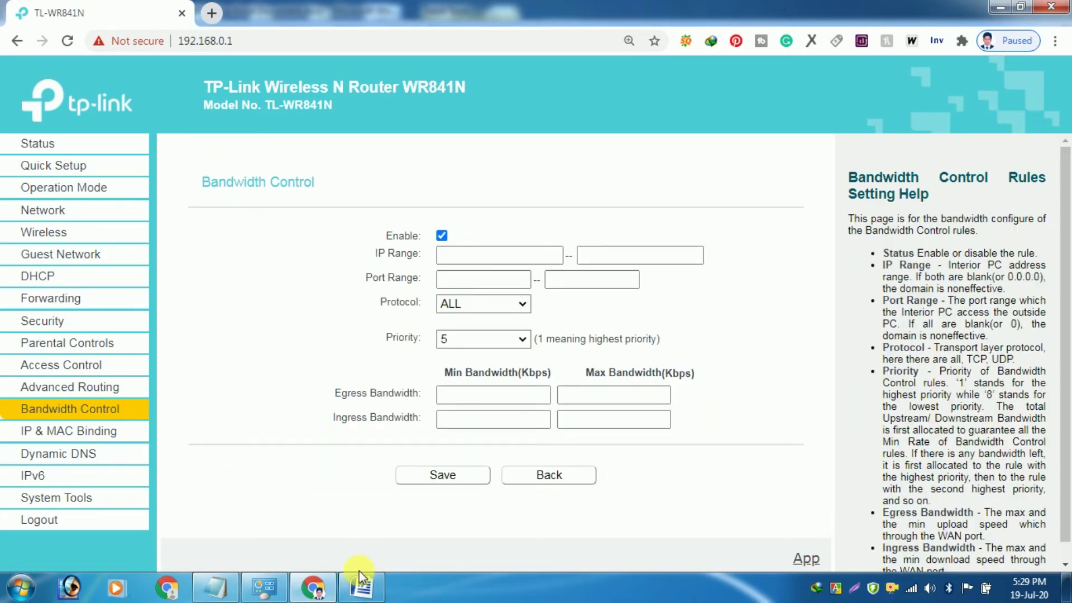
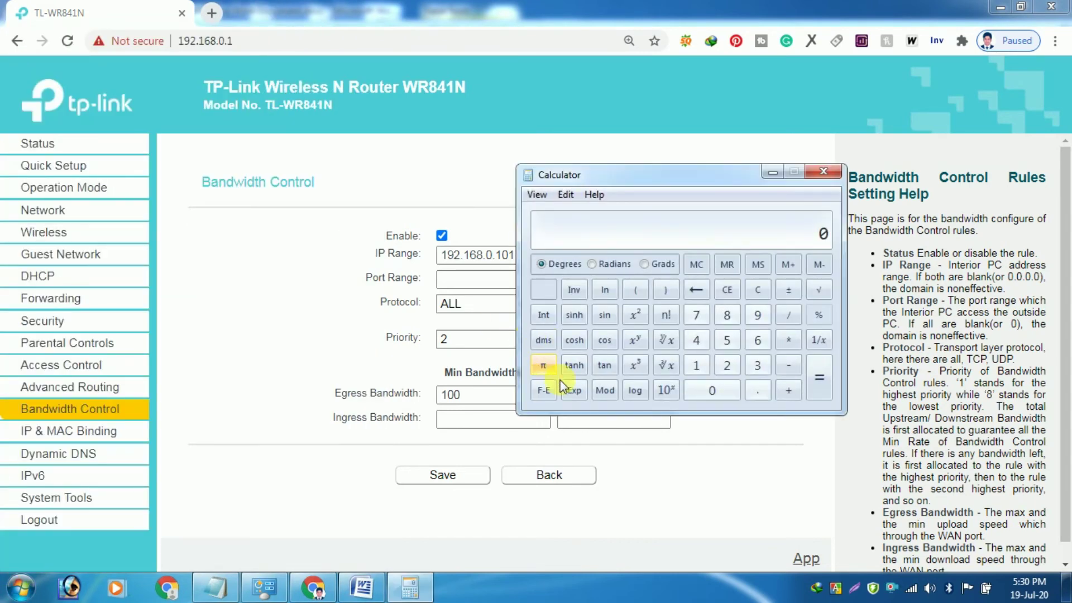
# Step: Compute 1024×2 in Calculator, then set the 192.168.0.101 rule to Egress Max 2048 and Ingress 100–2048 Kbps and save it
pyautogui.write('24*2')
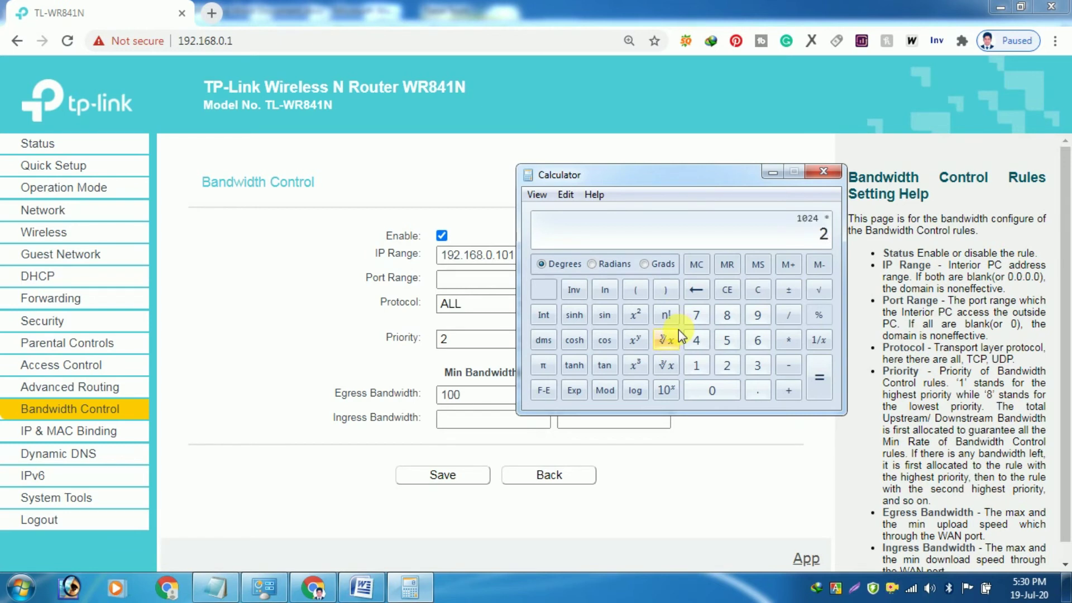
pyautogui.press('Return')
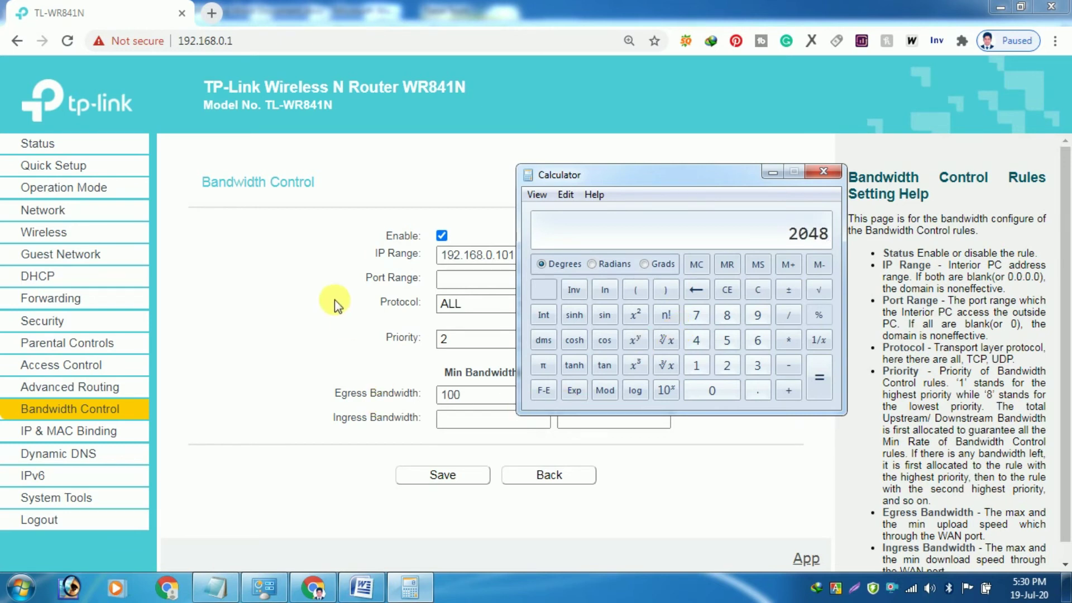
pyautogui.click(336, 302)
pyautogui.click(581, 400)
pyautogui.write('2048')
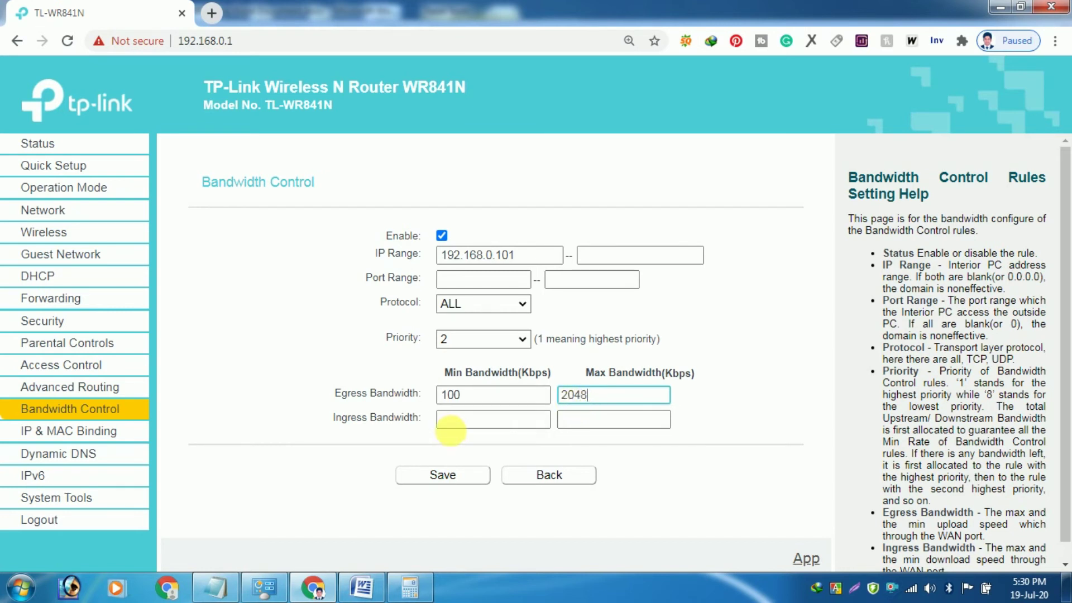
pyautogui.click(461, 427)
pyautogui.write('100')
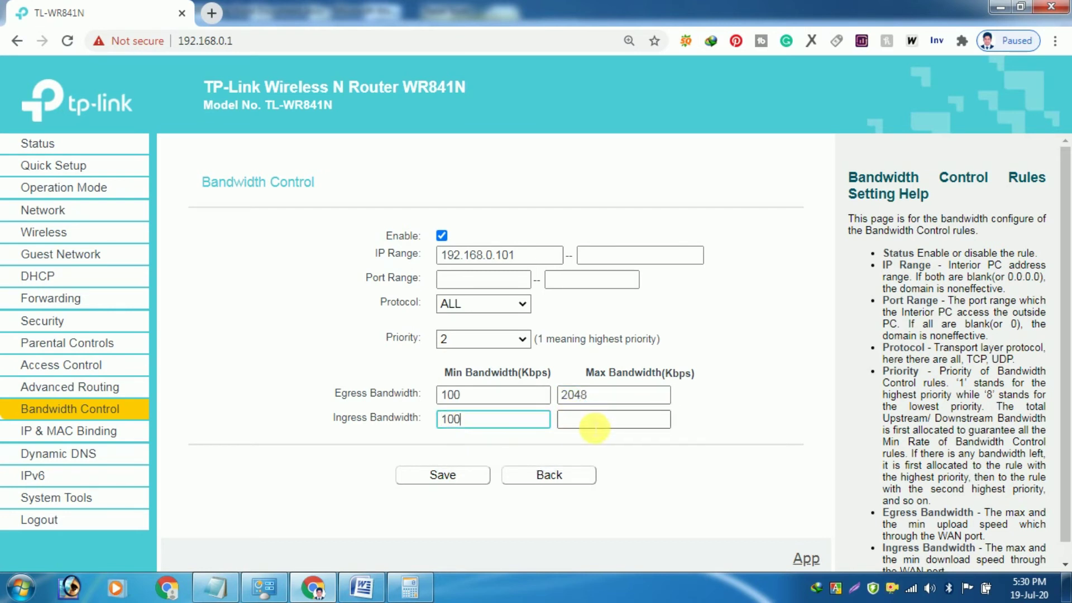
pyautogui.click(593, 427)
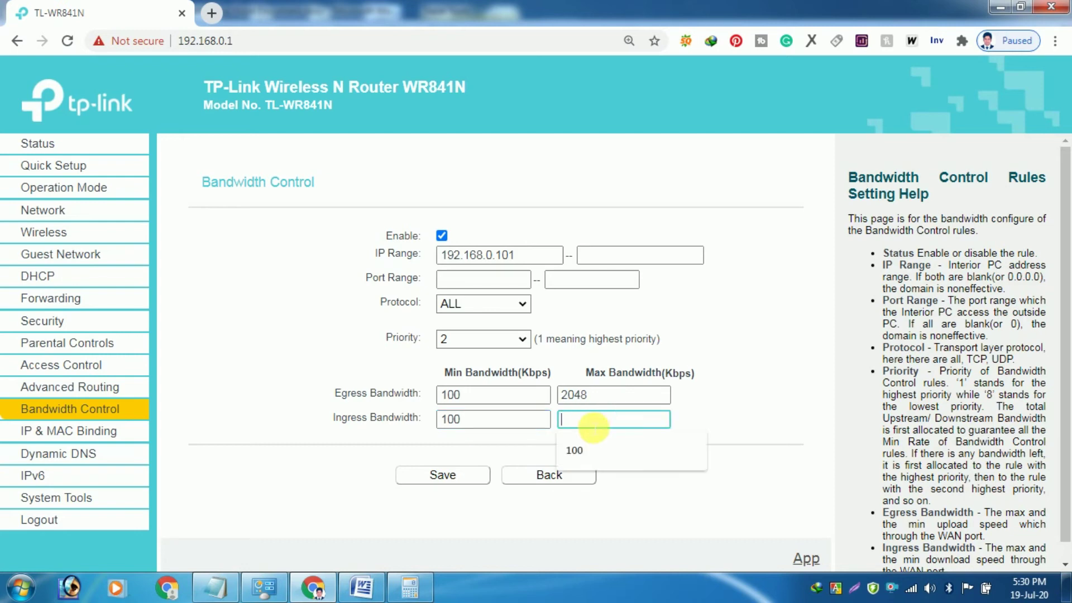
pyautogui.write('2048')
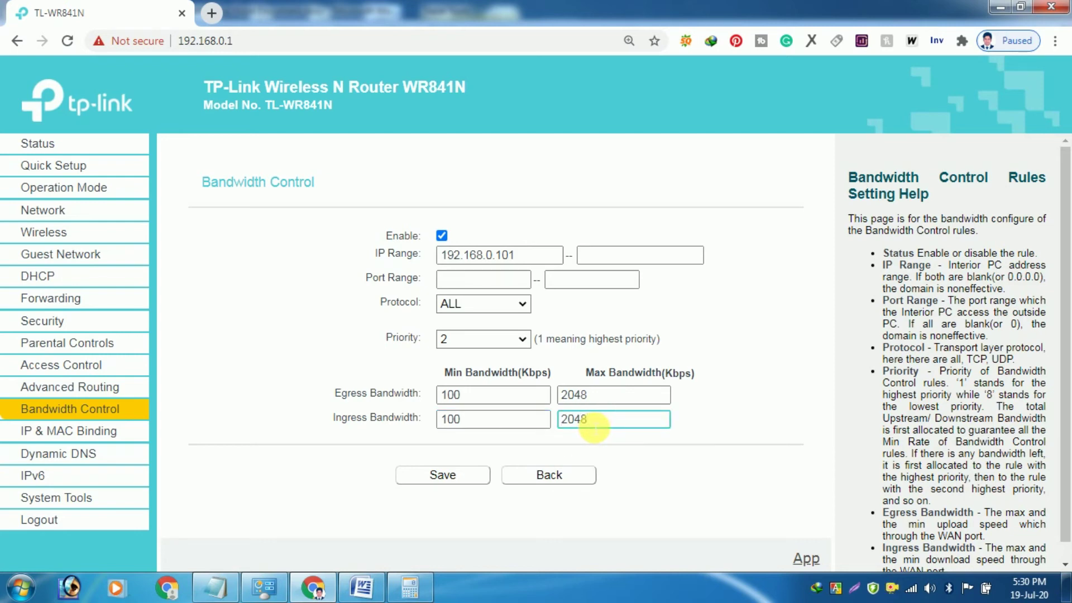
pyautogui.click(455, 479)
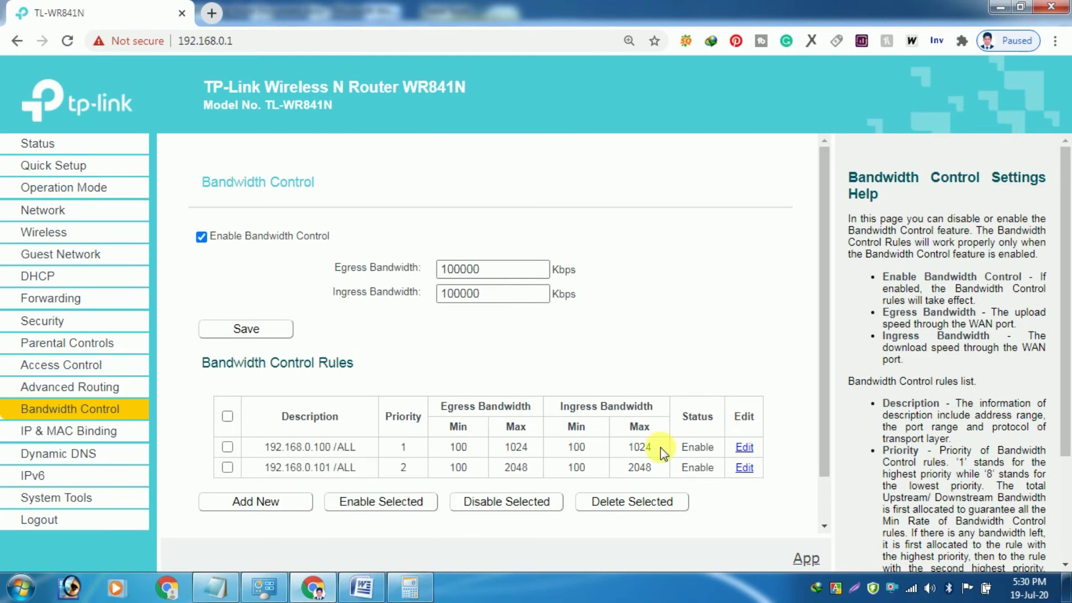
# Step: Copy the address 192.168.0.102 from the Word table and return to the router page
pyautogui.scroll(-1, 661, 443)
pyautogui.click(363, 588)
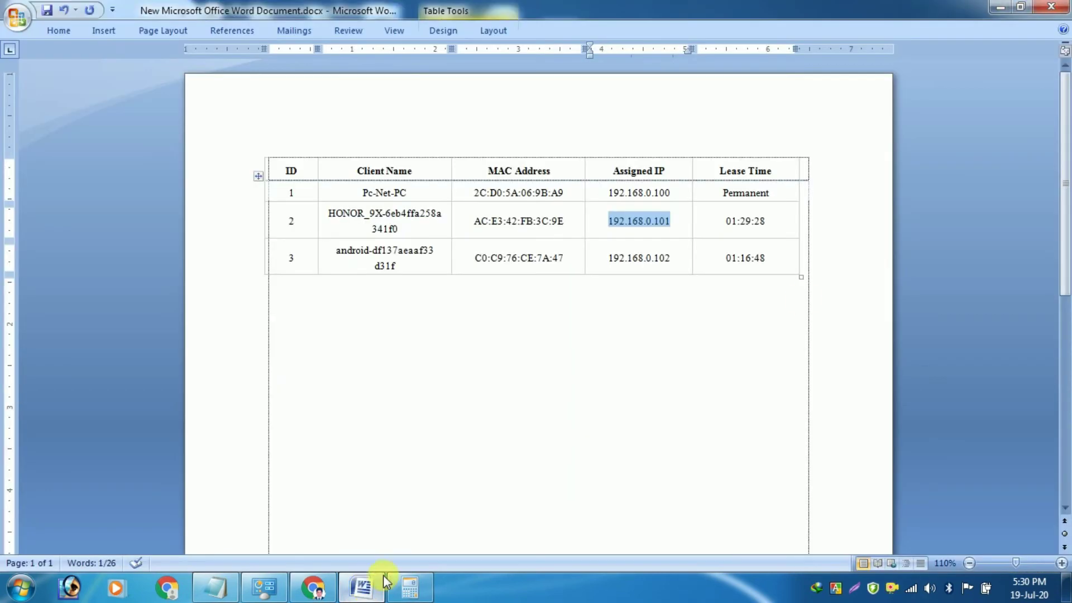
pyautogui.moveTo(673, 259); pyautogui.dragTo(609, 257)
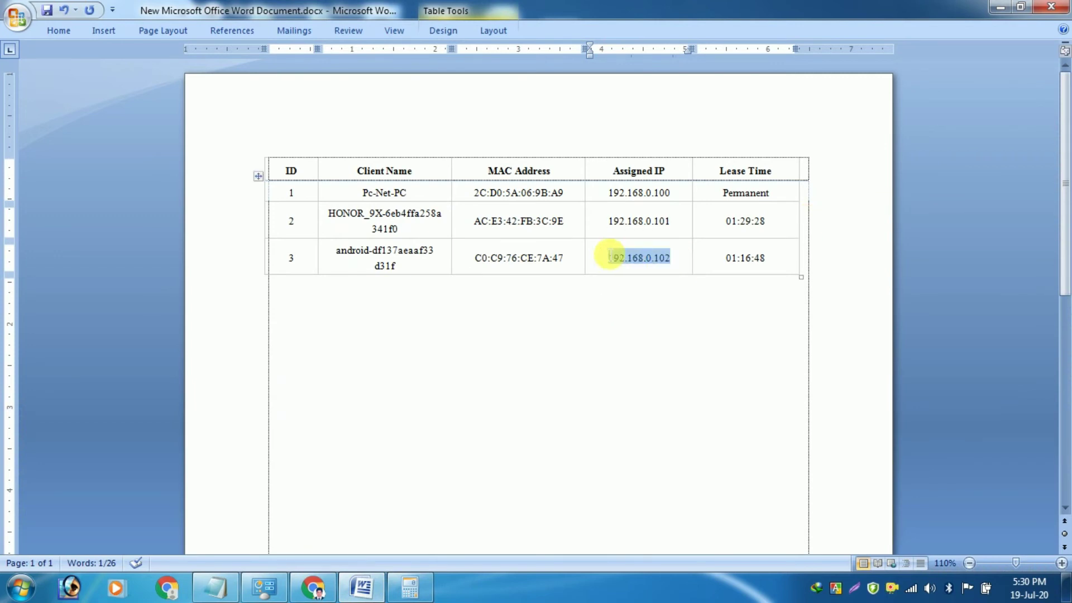
pyautogui.rightClick(613, 258)
pyautogui.click(651, 282)
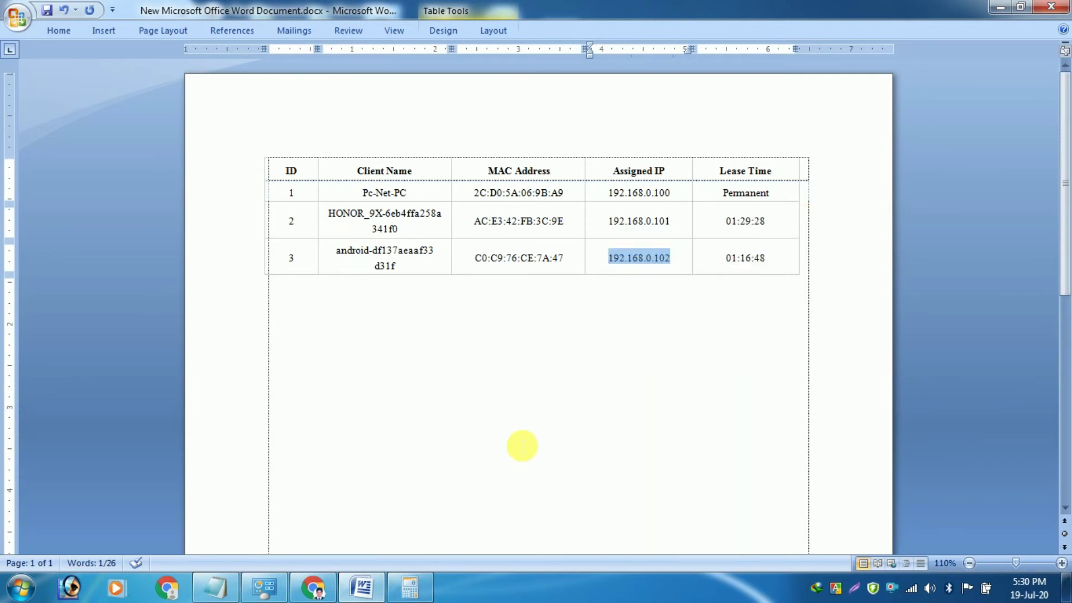
pyautogui.moveTo(387, 595)
pyautogui.click(313, 586)
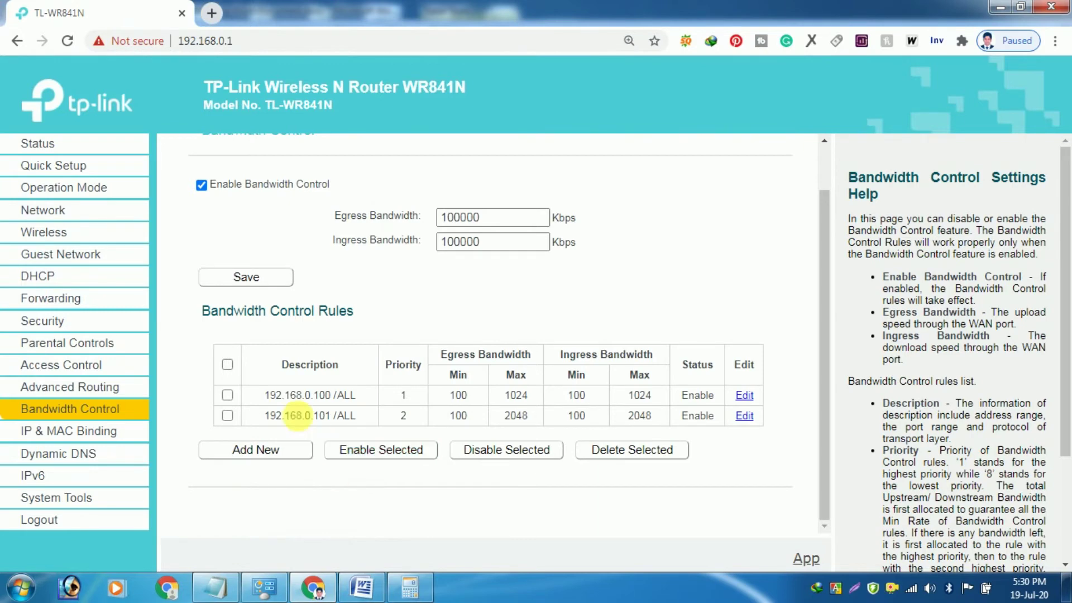
# Step: Add a new bandwidth control rule with IP address 192.168.0.102
pyautogui.click(263, 453)
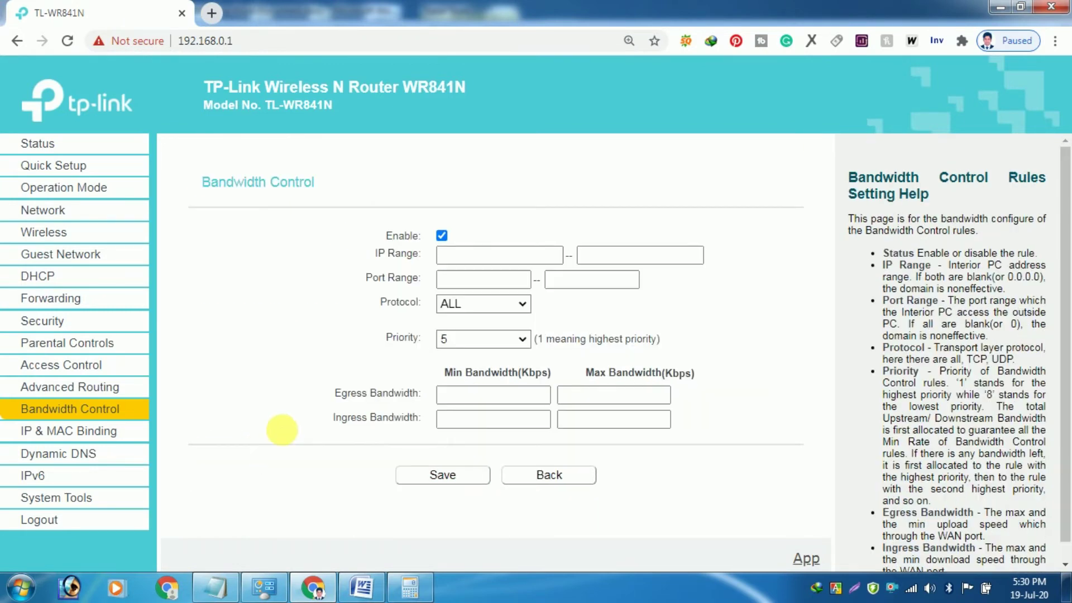
pyautogui.click(468, 255)
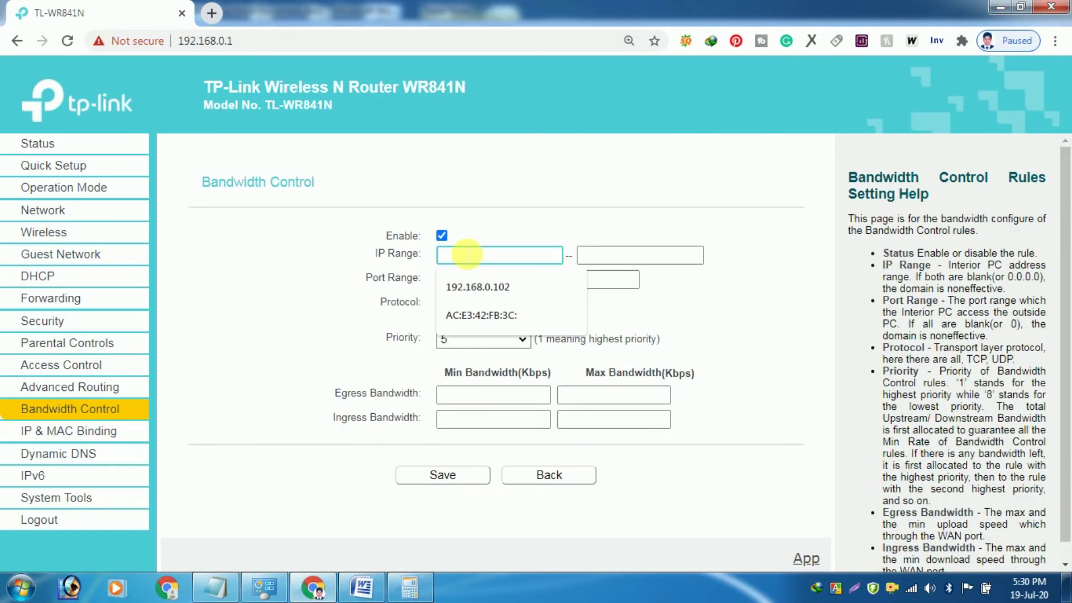
pyautogui.press('Down')
pyautogui.press('Return')
# Step: Set Egress and Ingress bandwidth to 50–500 Kbps and save the rule
pyautogui.click(487, 398)
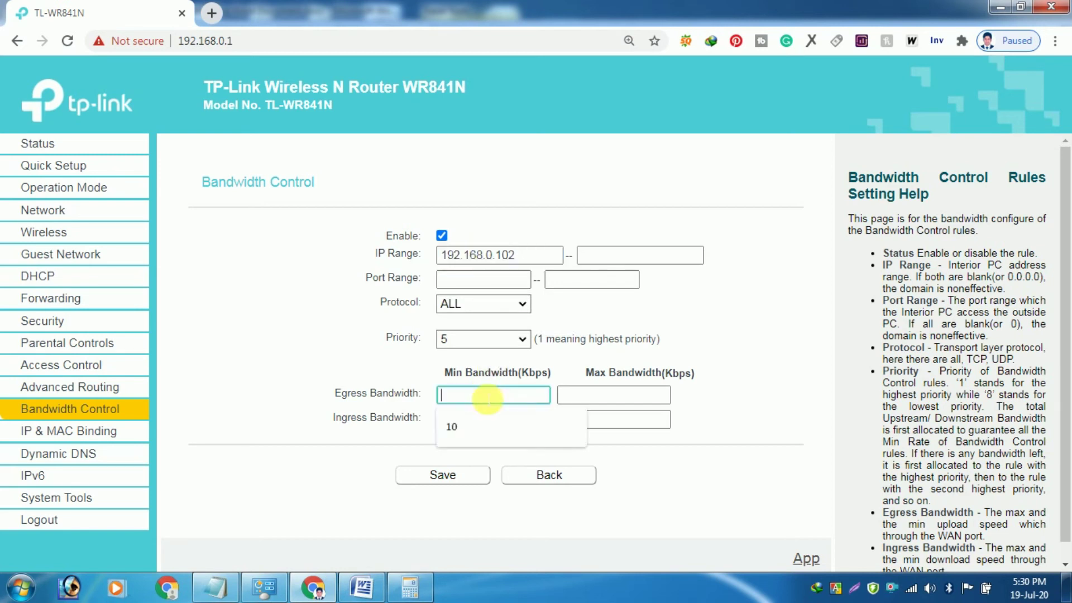
pyautogui.write('50')
pyautogui.click(626, 397)
pyautogui.write('500')
pyautogui.click(499, 425)
pyautogui.write('50')
pyautogui.click(592, 416)
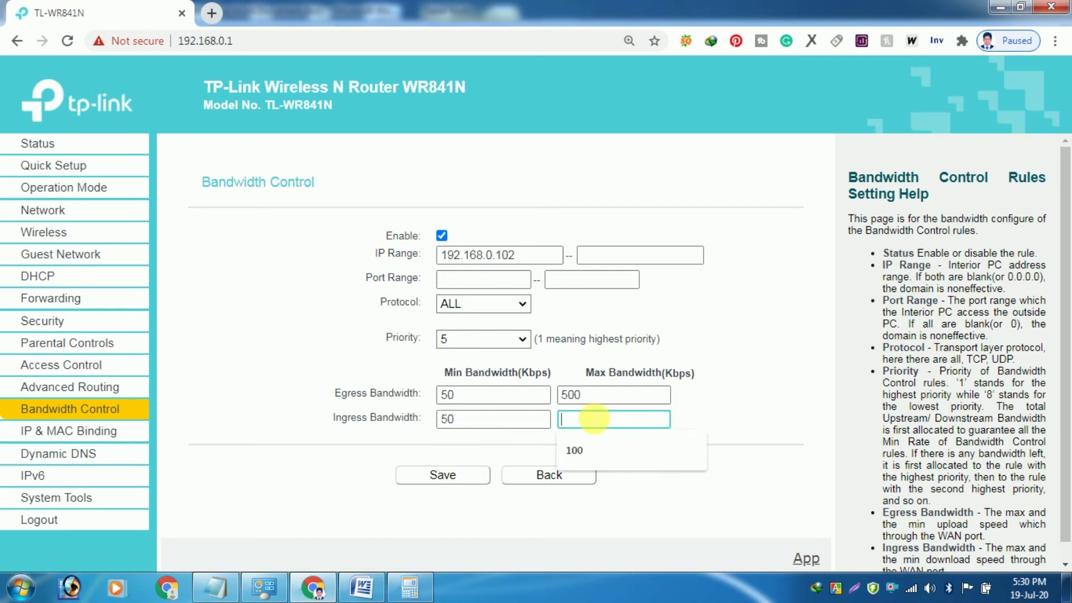
pyautogui.write('500')
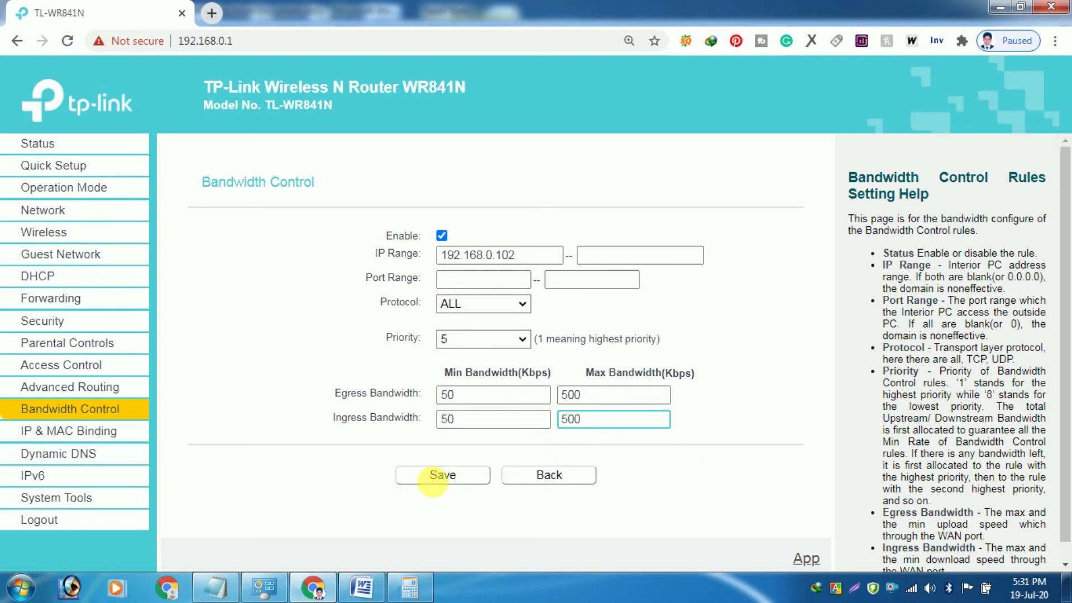
pyautogui.click(433, 478)
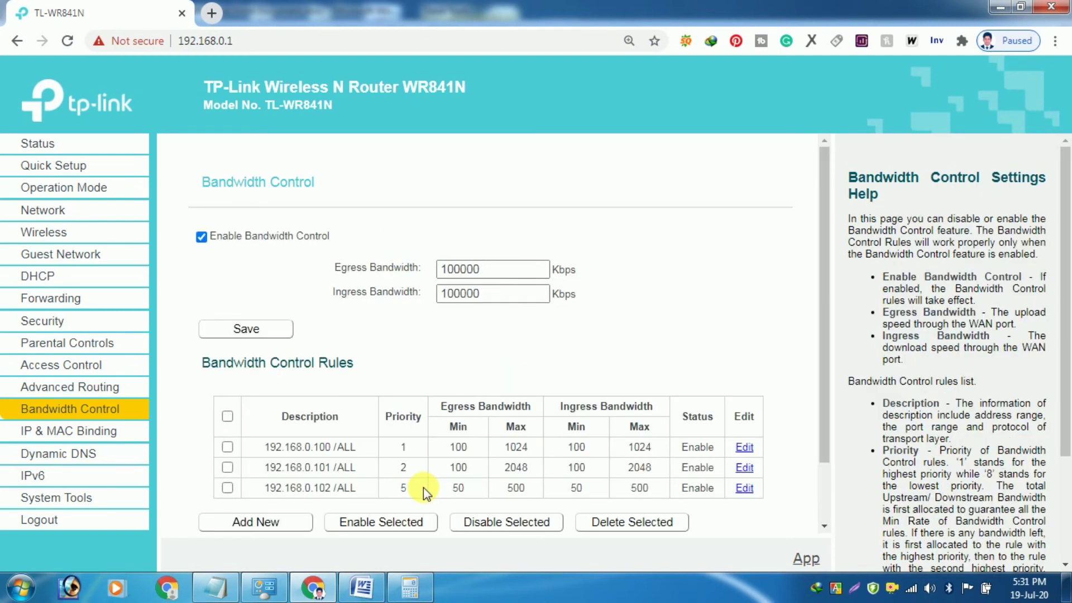
pyautogui.scroll(-2, 477, 394)
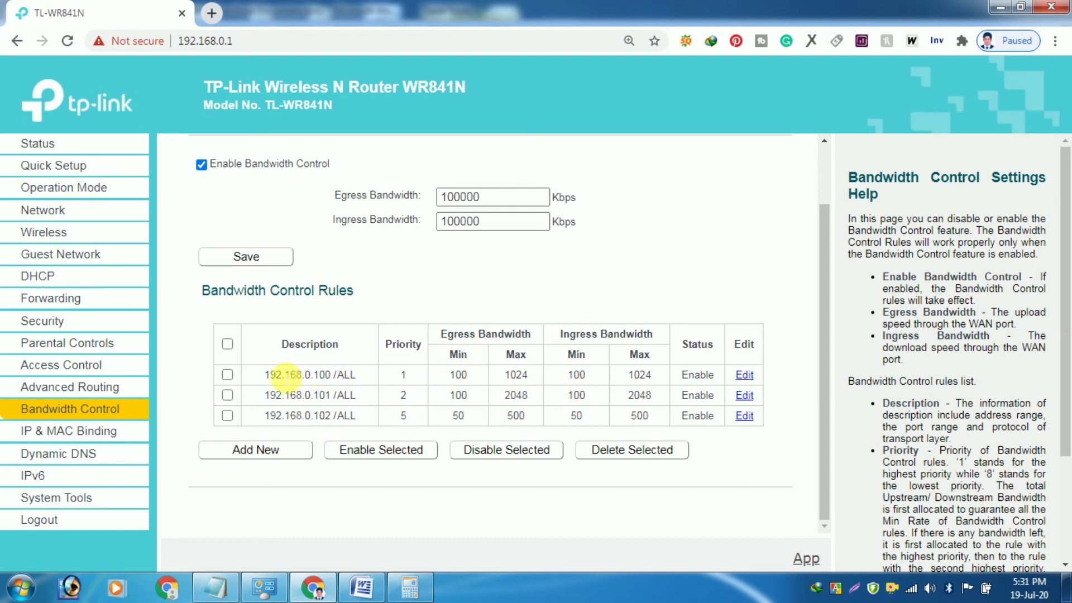
pyautogui.moveTo(266, 375); pyautogui.dragTo(335, 376)
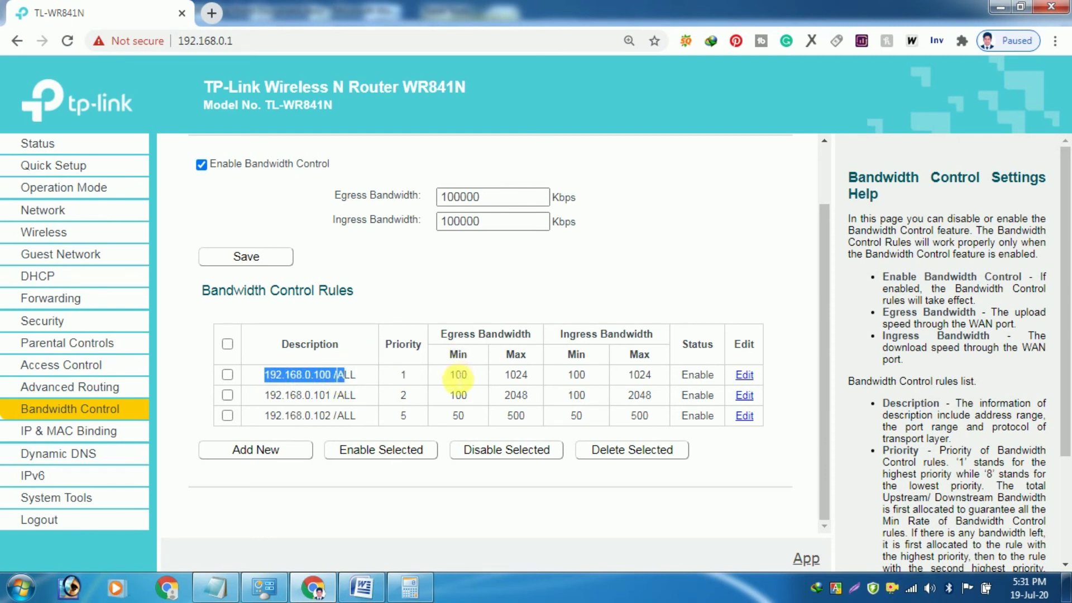
pyautogui.doubleClick(455, 375)
pyautogui.doubleClick(515, 375)
pyautogui.doubleClick(569, 379)
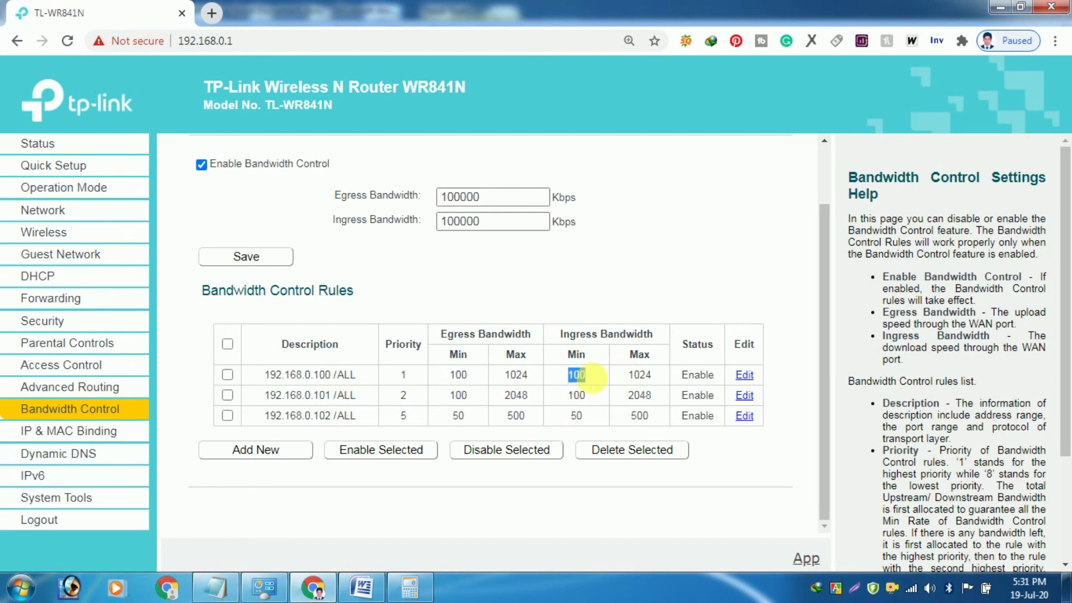
pyautogui.moveTo(627, 376); pyautogui.dragTo(657, 383)
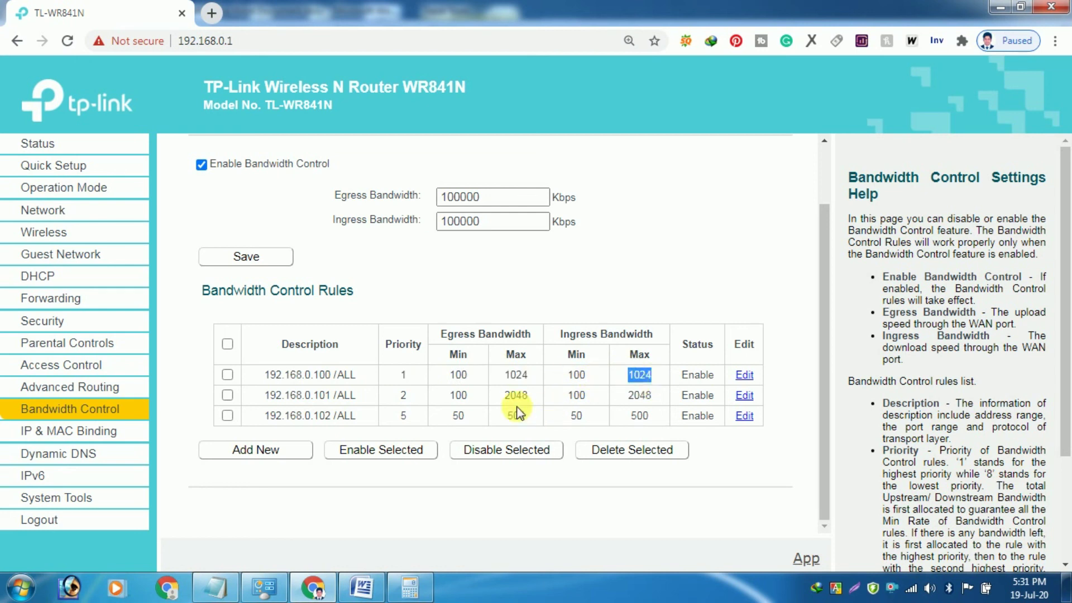
pyautogui.doubleClick(458, 395)
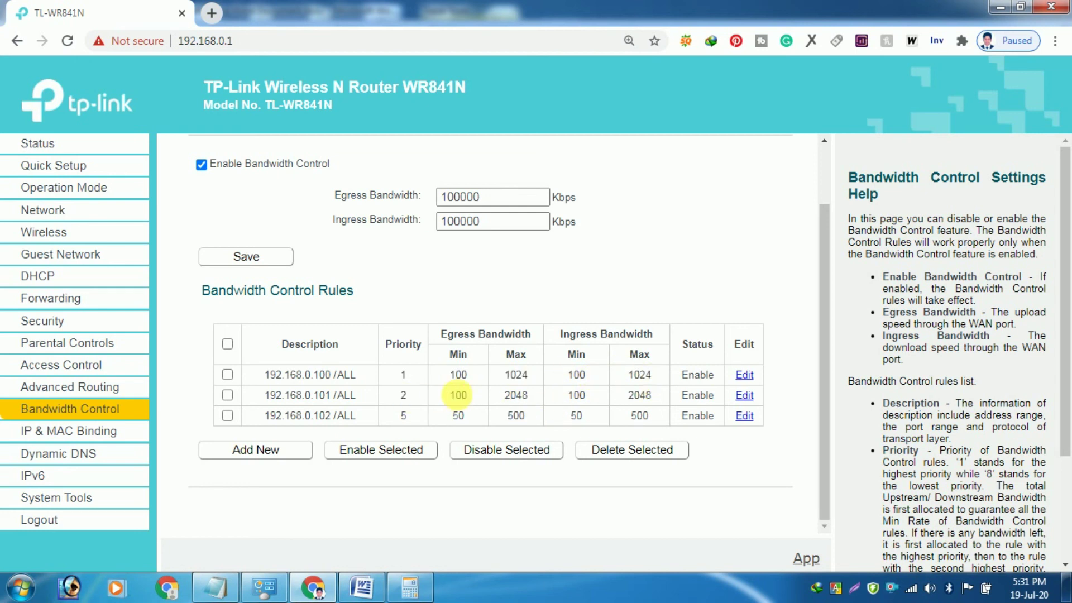
pyautogui.doubleClick(575, 396)
pyautogui.moveTo(626, 395); pyautogui.dragTo(638, 395)
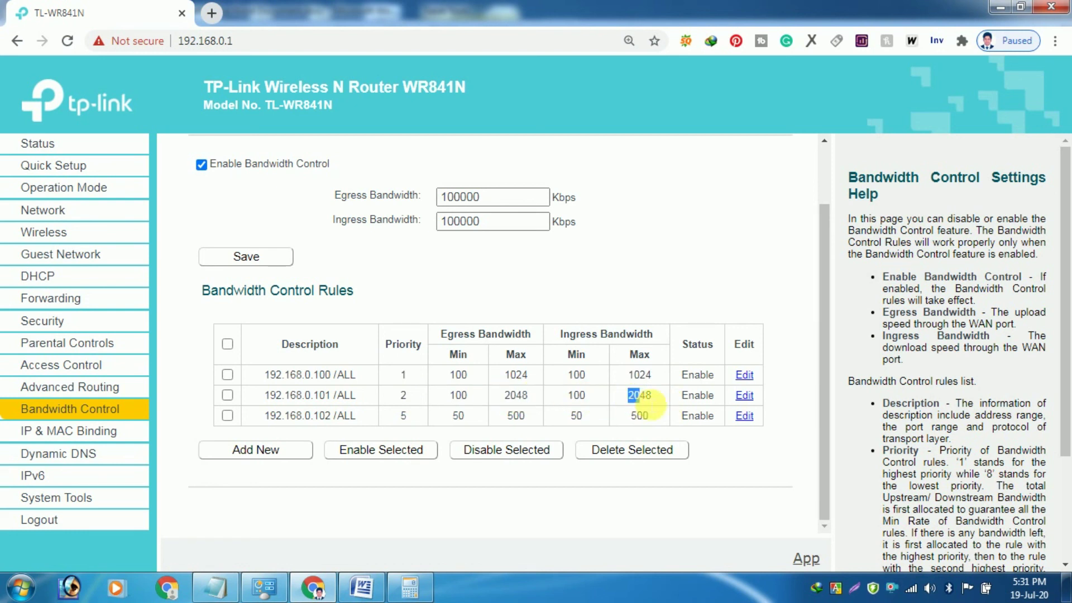
pyautogui.doubleClick(403, 415)
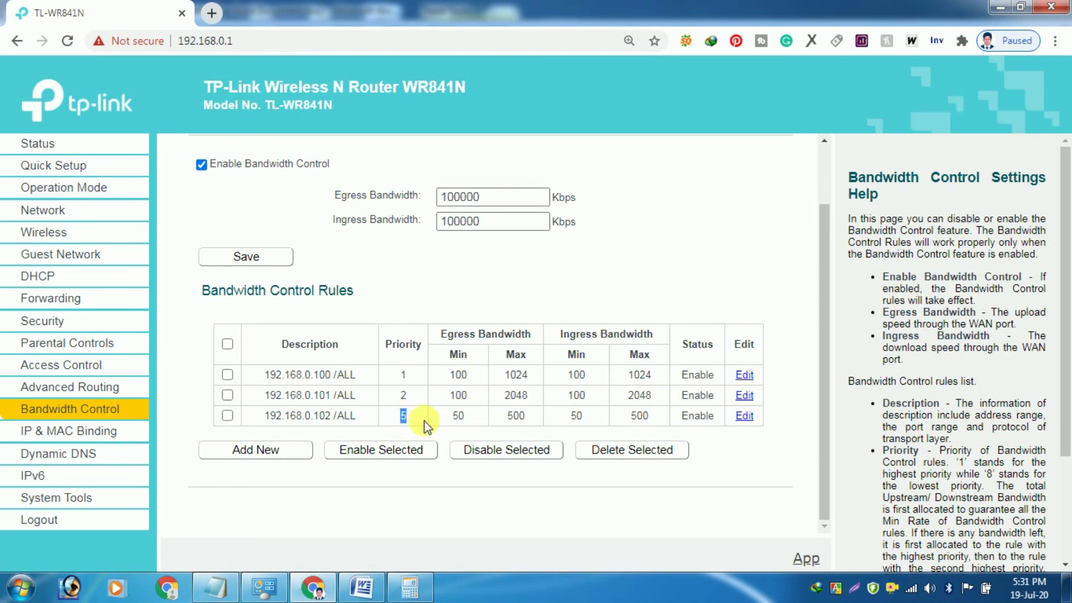
pyautogui.doubleClick(457, 415)
pyautogui.doubleClick(575, 415)
pyautogui.doubleClick(641, 415)
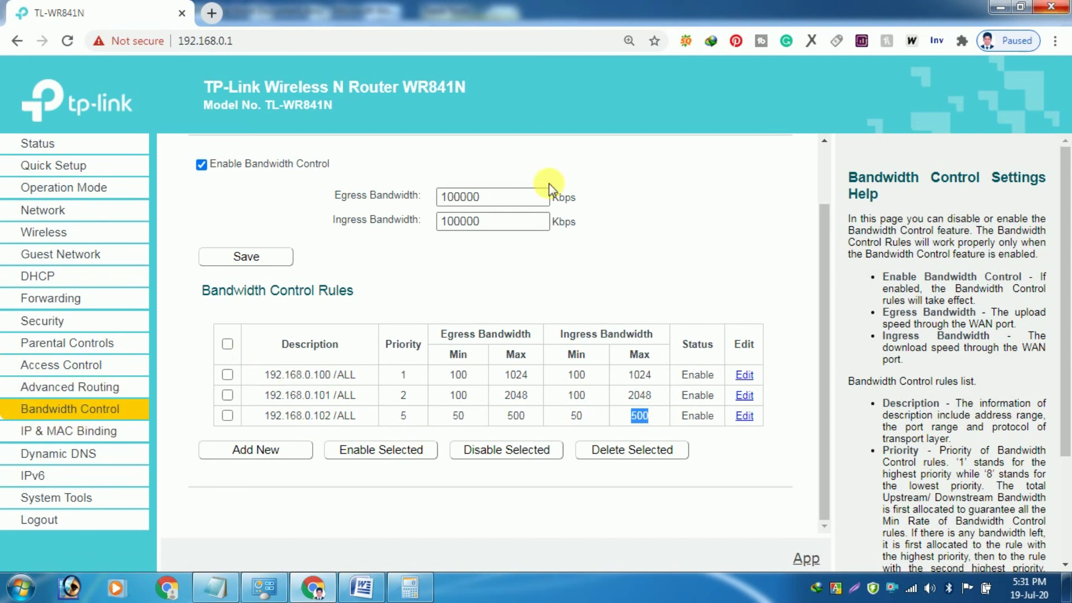
pyautogui.click(252, 256)
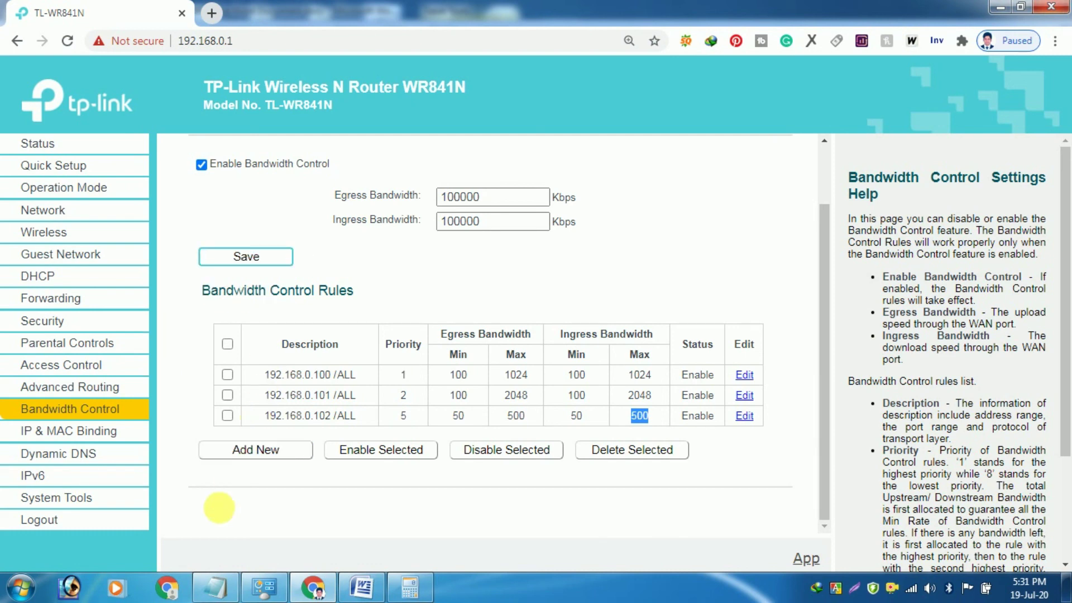
pyautogui.scroll(2, 223, 520)
pyautogui.scroll(-2, 271, 365)
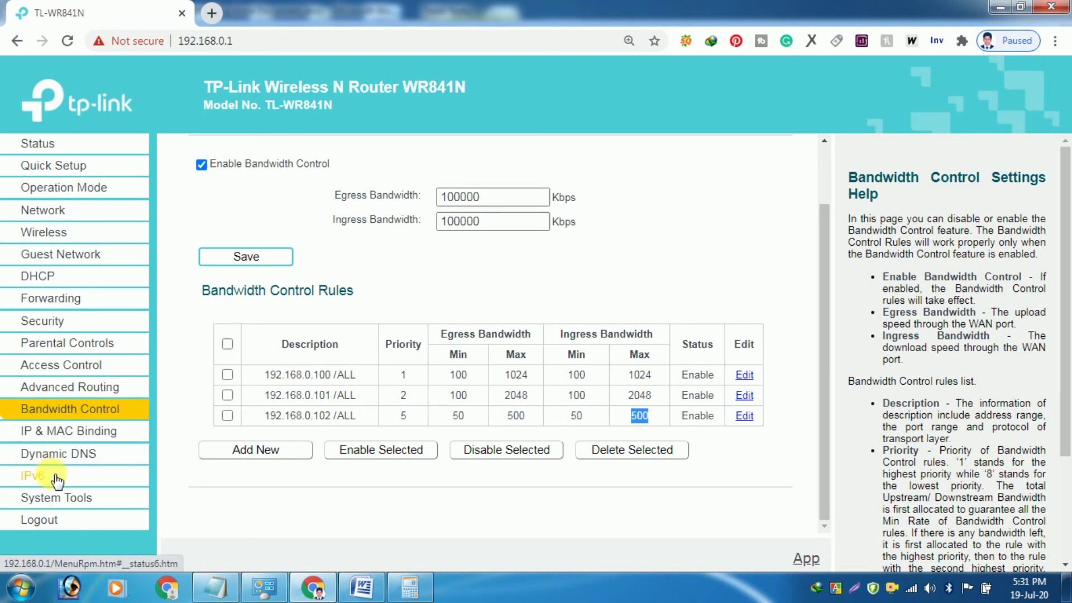
pyautogui.click(45, 276)
pyautogui.click(72, 317)
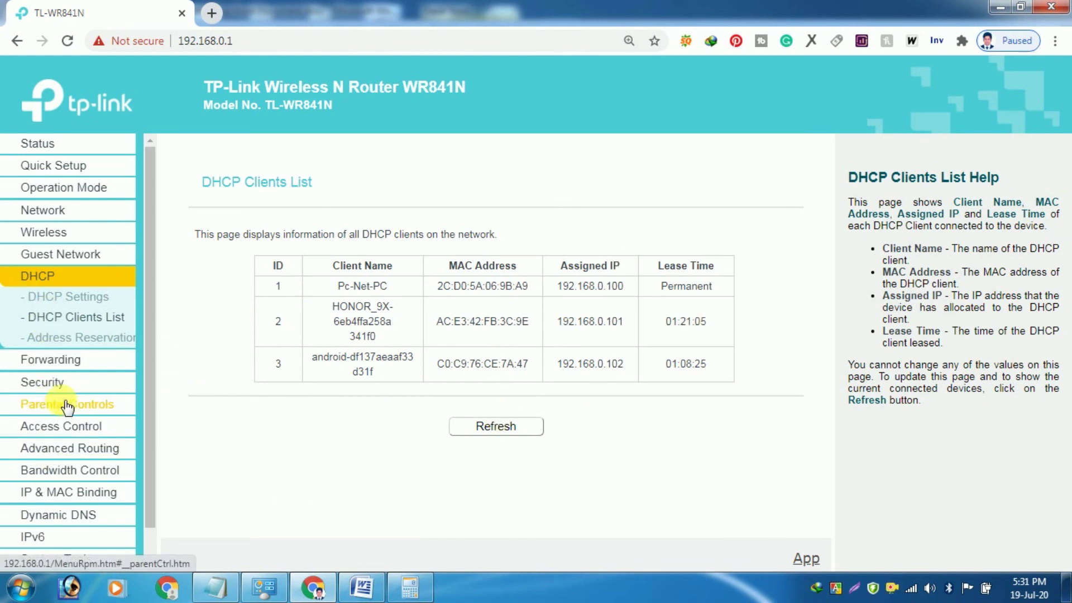
pyautogui.click(53, 470)
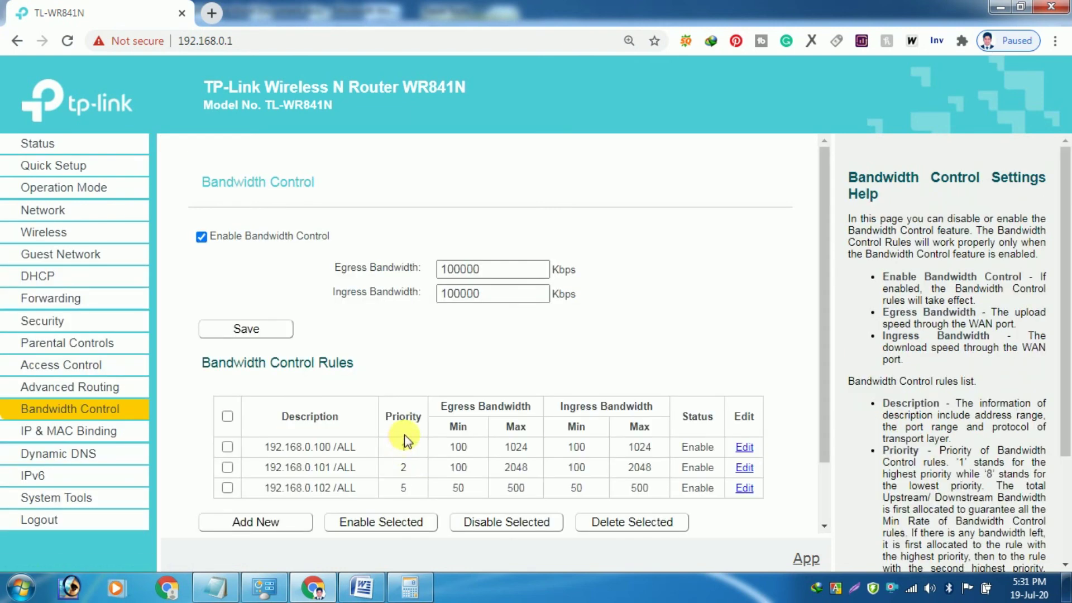